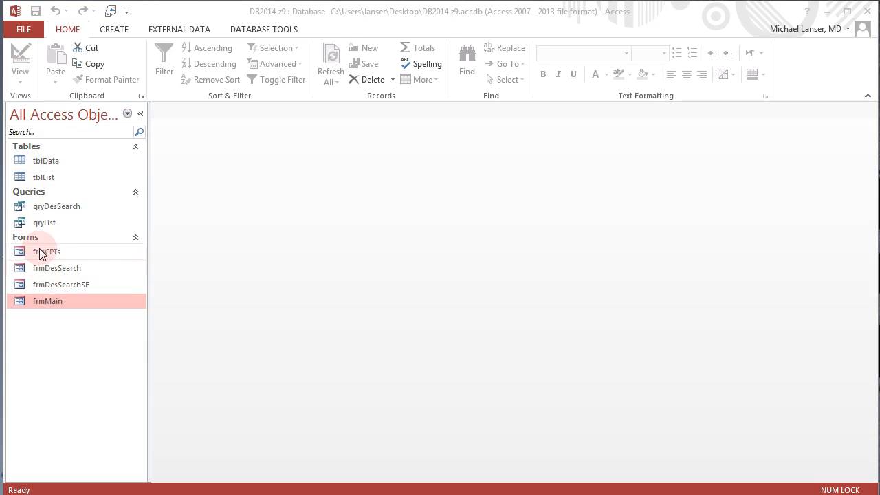
Open the frmMain form and view the empty space beneath its tab control
click(52, 301)
double_click(54, 300)
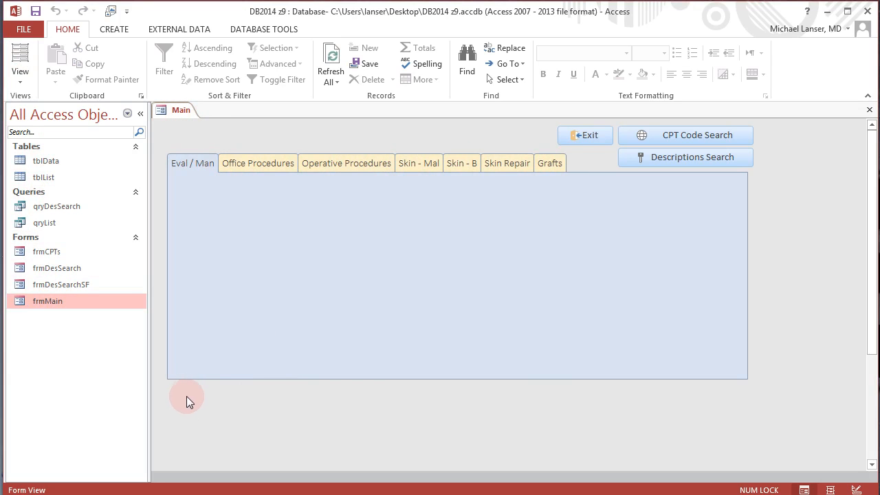
click(873, 431)
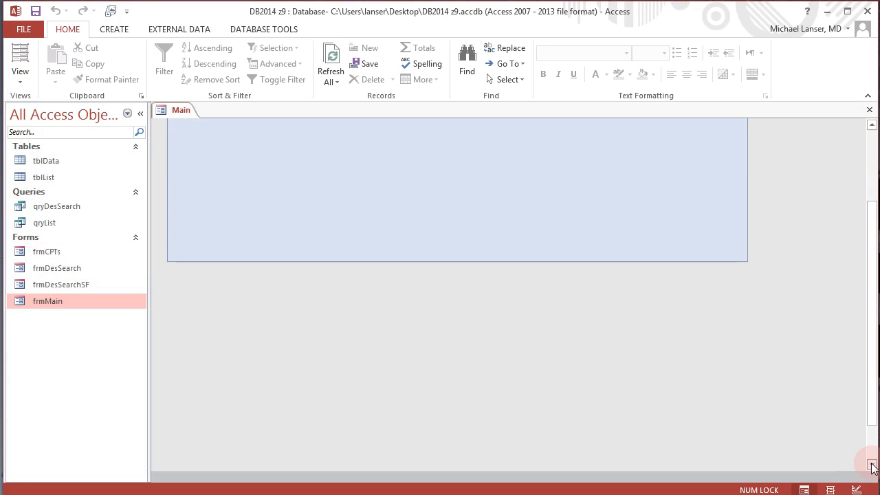
drag(873, 432, 848, 186)
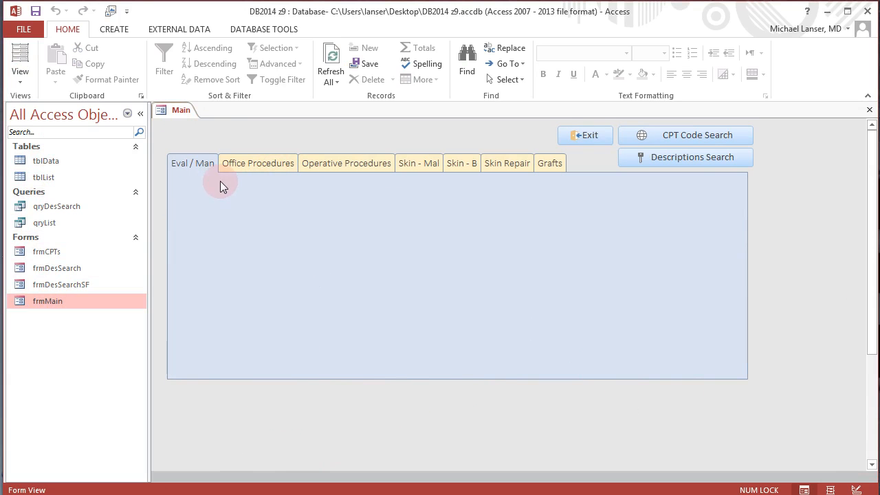
click(114, 29)
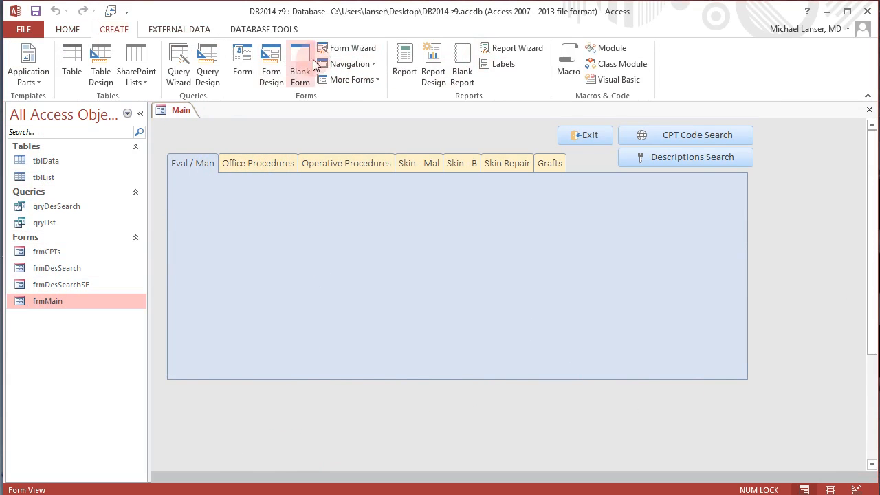
click(379, 78)
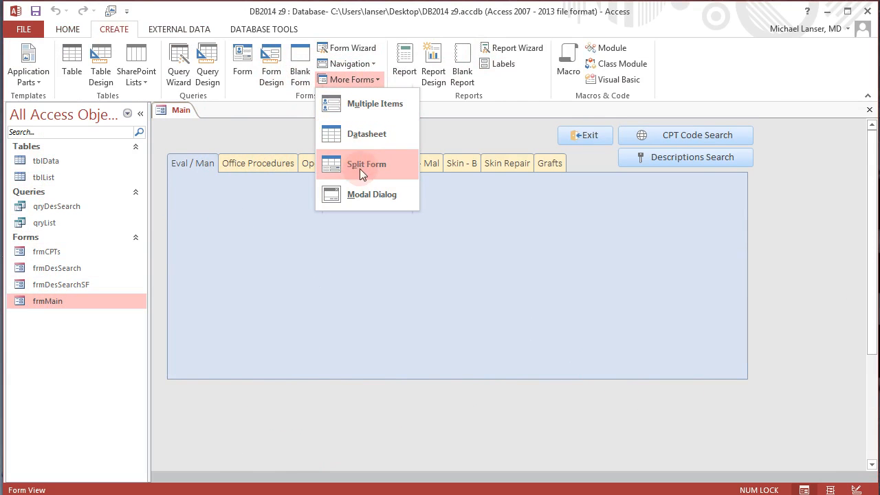
click(464, 134)
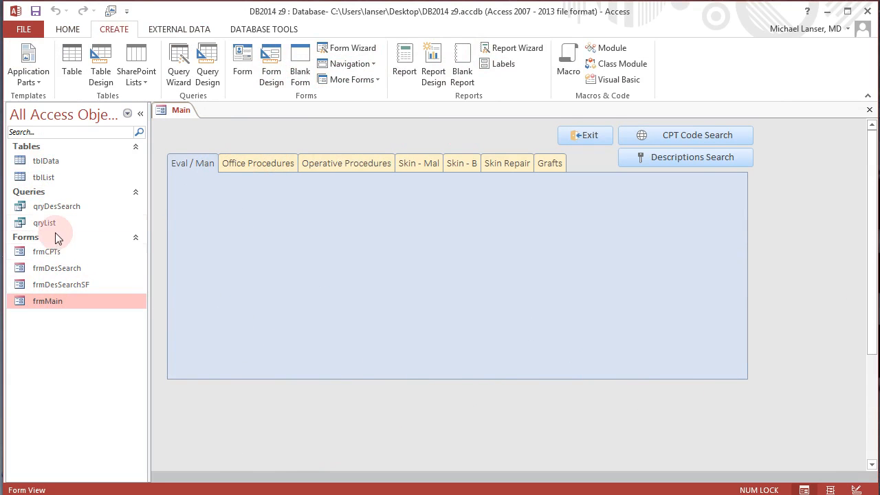
Switch the frmMain form to Design View and reposition the Property Sheet so its settings are readable
right_click(183, 115)
click(220, 205)
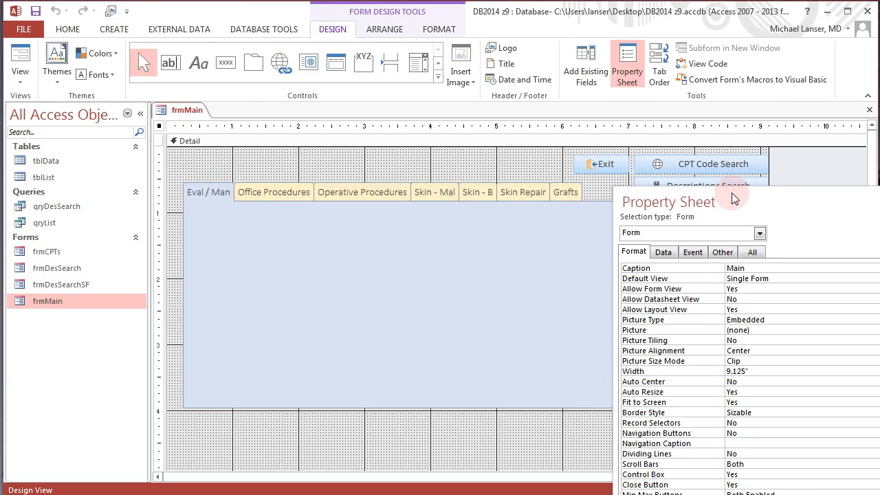
drag(719, 199, 692, 106)
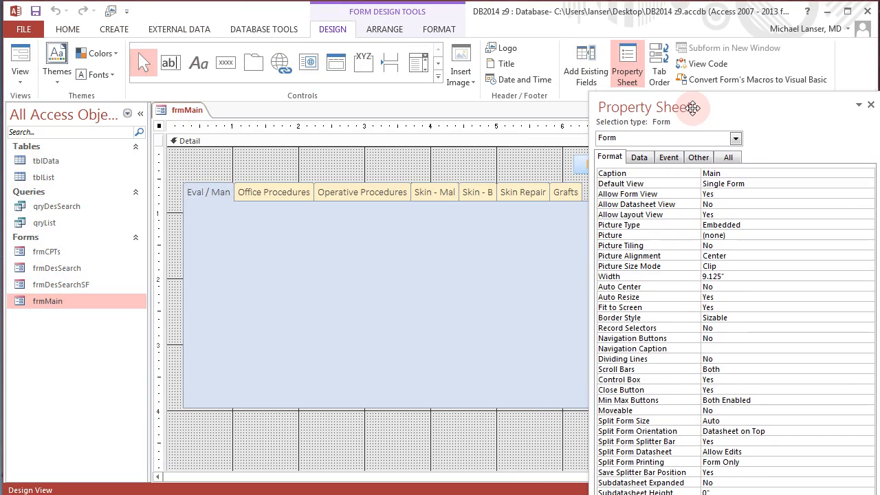
Select the whole tab control on frmMain and copy its Width property value
click(254, 305)
click(191, 187)
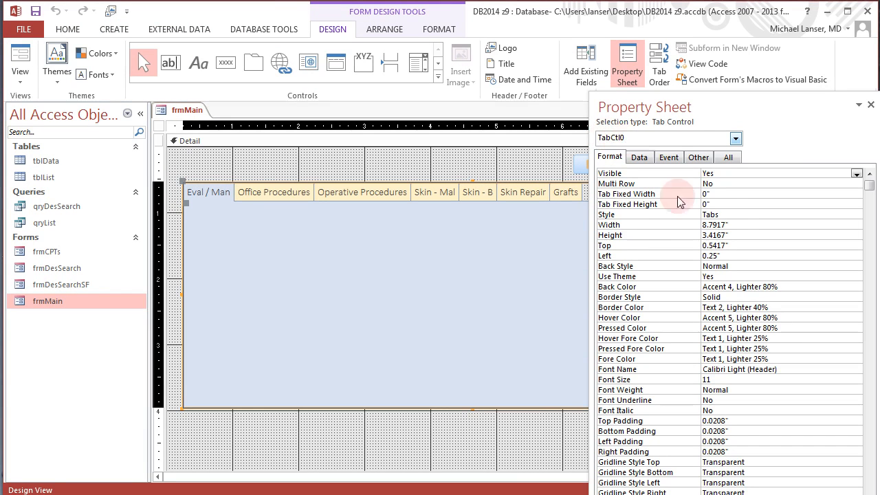
click(657, 224)
click(718, 225)
right_click(718, 225)
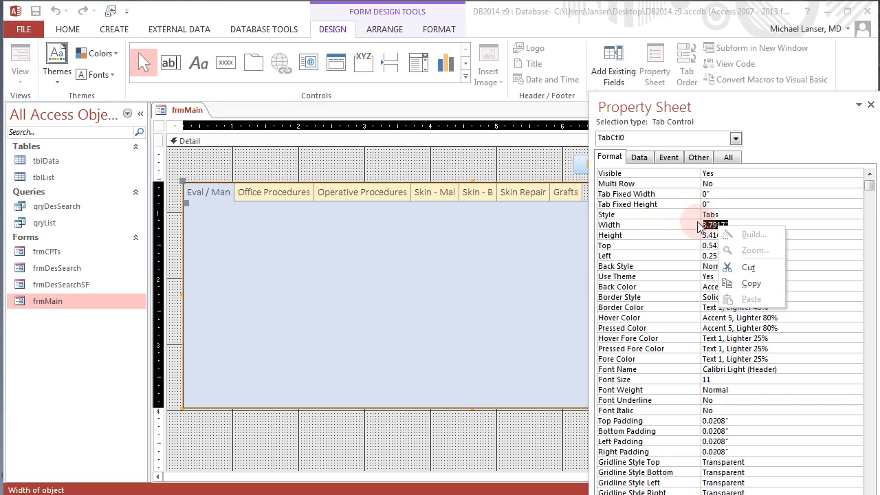
click(751, 283)
click(759, 286)
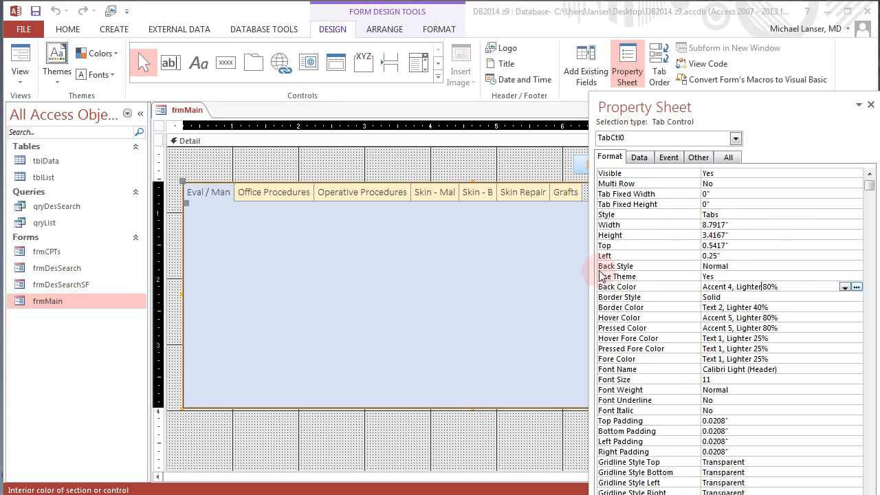
Place the qryList query as a subform in the Detail section below the tab control
click(495, 157)
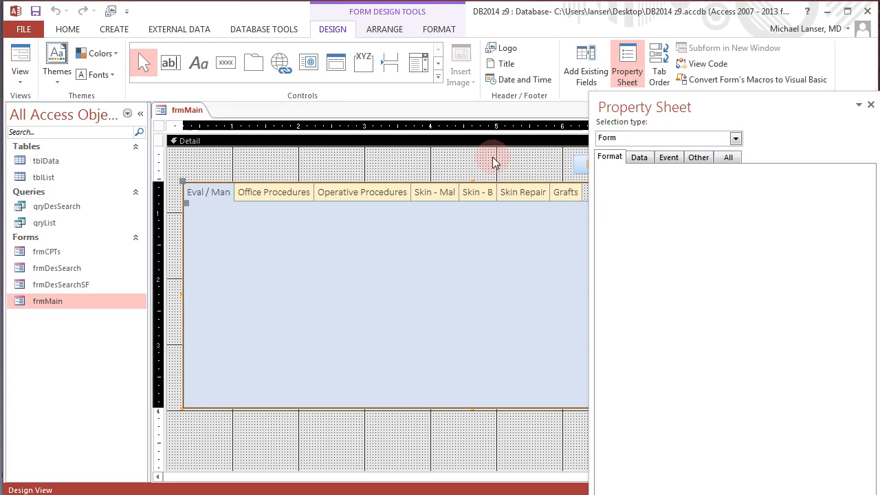
drag(708, 122, 768, 204)
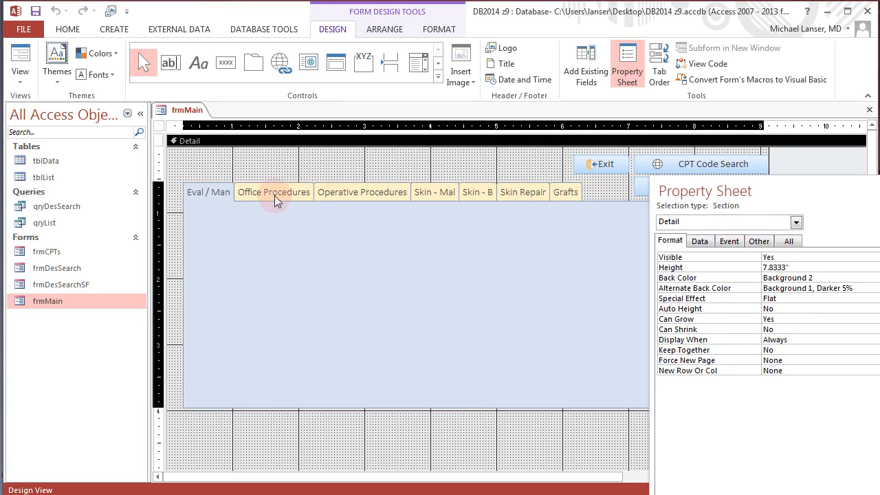
click(46, 223)
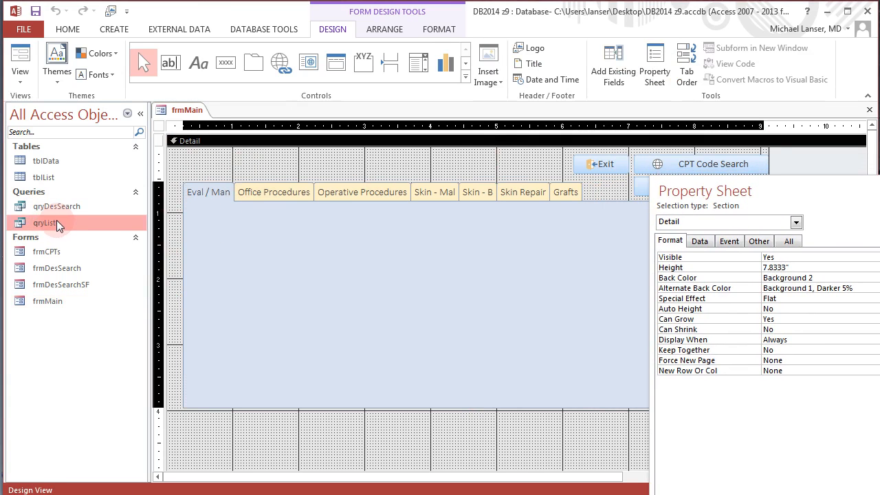
drag(43, 224, 384, 432)
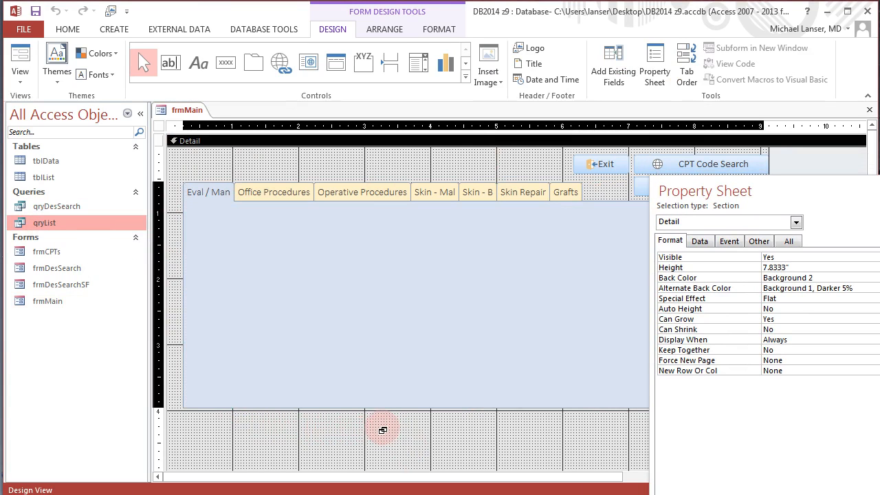
drag(383, 429, 382, 430)
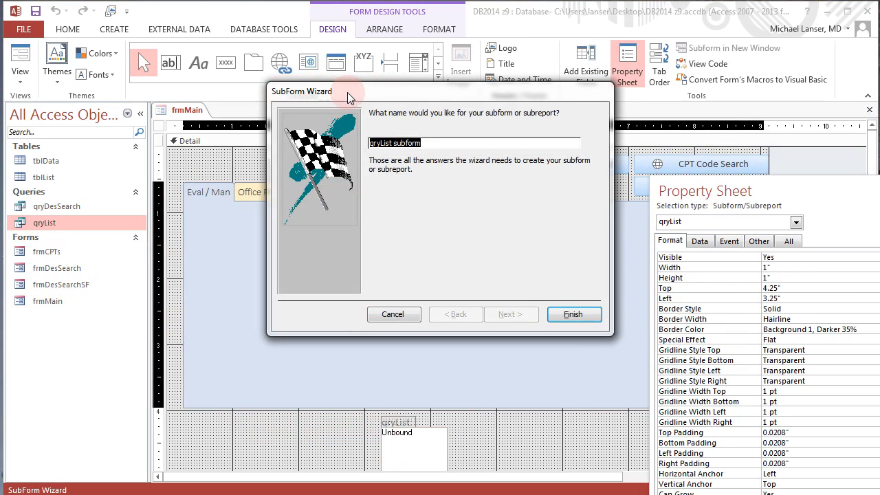
Name the new subform frmListSF in the SubForm Wizard and finish creating it
drag(350, 96, 327, 142)
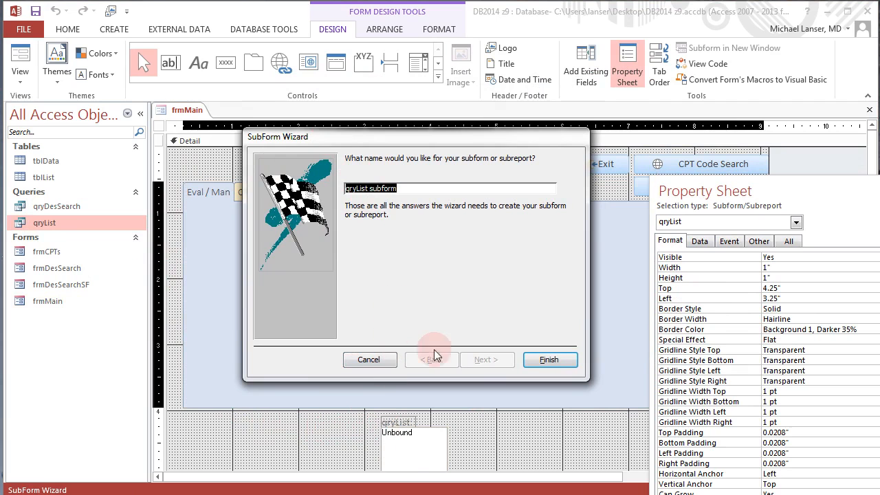
click(354, 188)
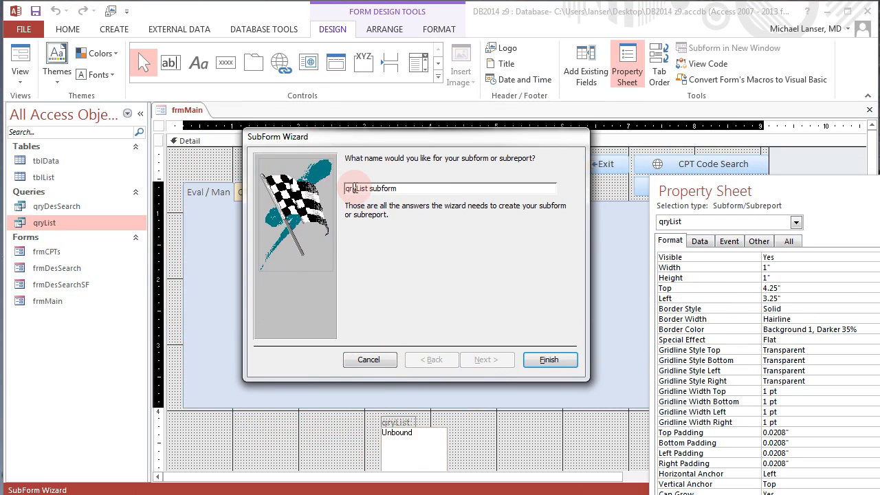
click(354, 186)
drag(355, 188, 331, 191)
text(frm)
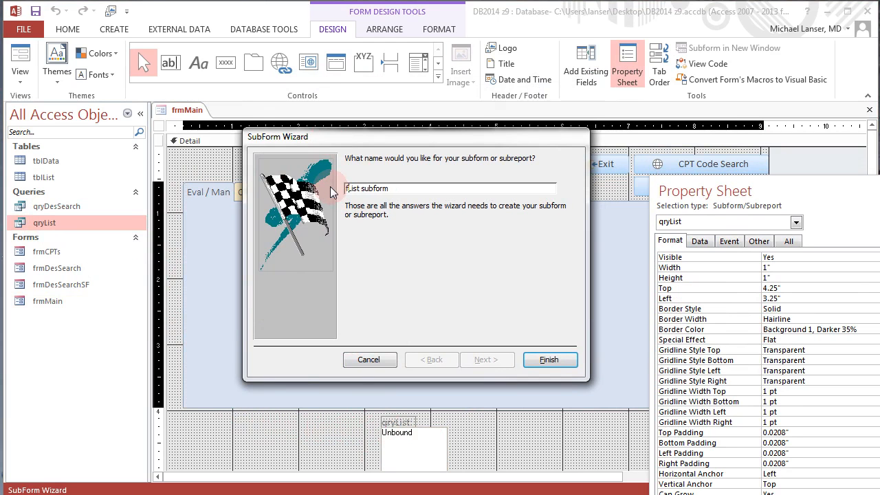
click(370, 188)
drag(368, 191, 422, 188)
text(SF)
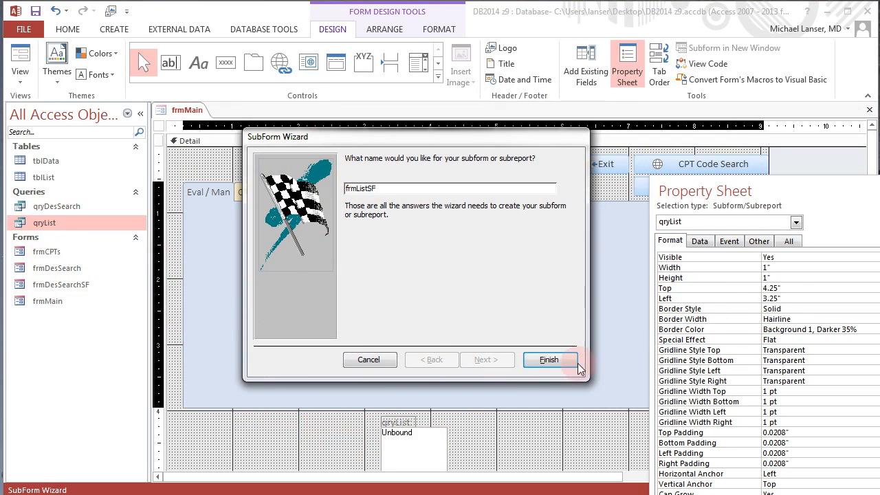
click(546, 359)
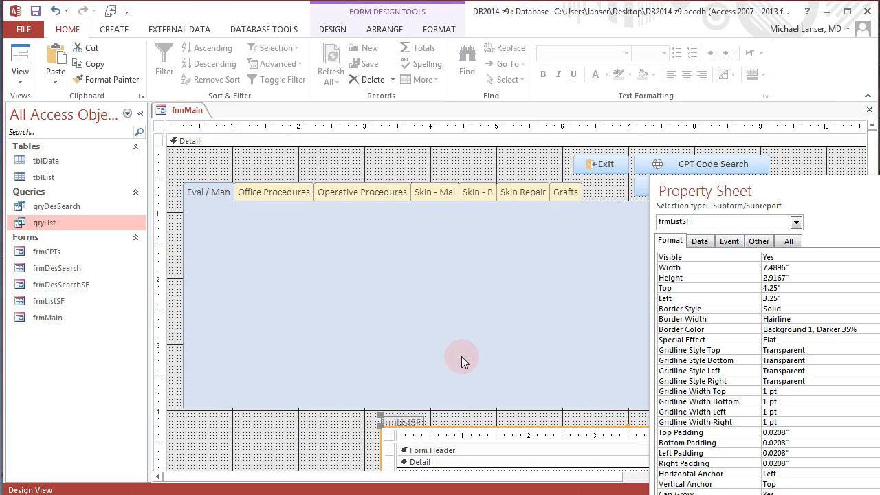
Delete the label attached to the frmListSF subform
drag(700, 198, 779, 215)
click(364, 426)
click(390, 426)
right_click(390, 426)
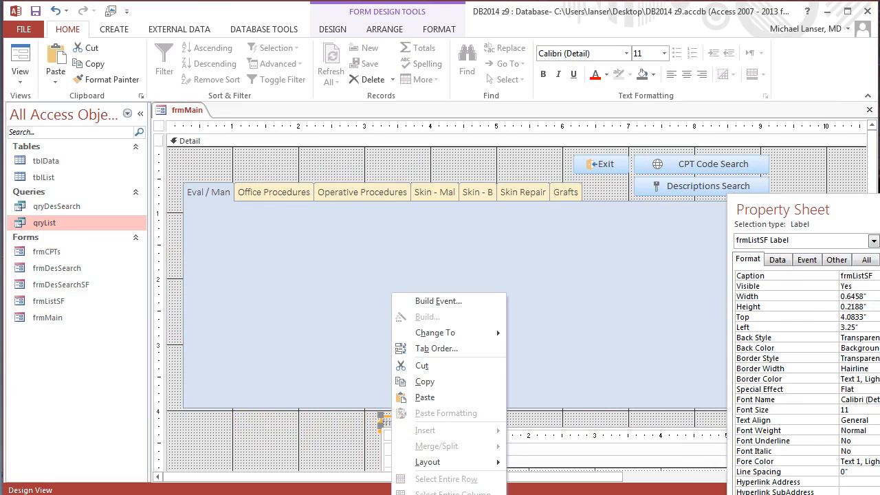
click(439, 494)
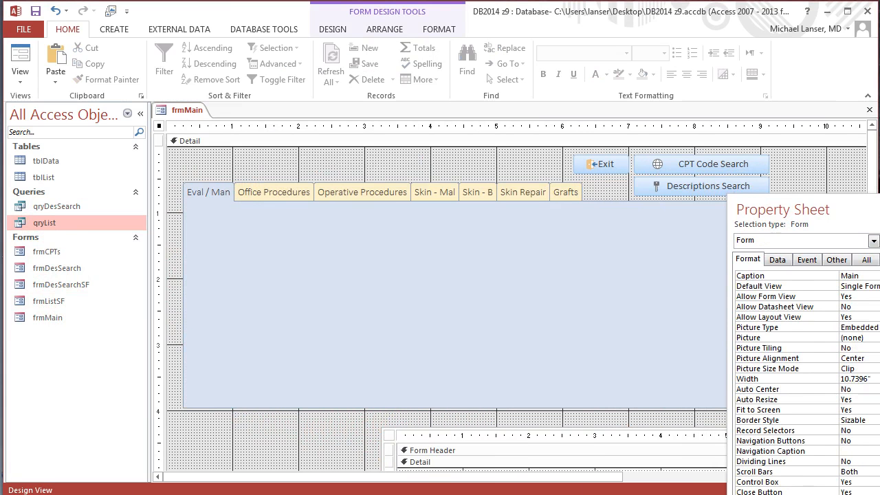
Move the frmListSF subform just below the tab control, at Left 0.25" and Top 4.0833", and compare its left edge with the tab control's
click(391, 437)
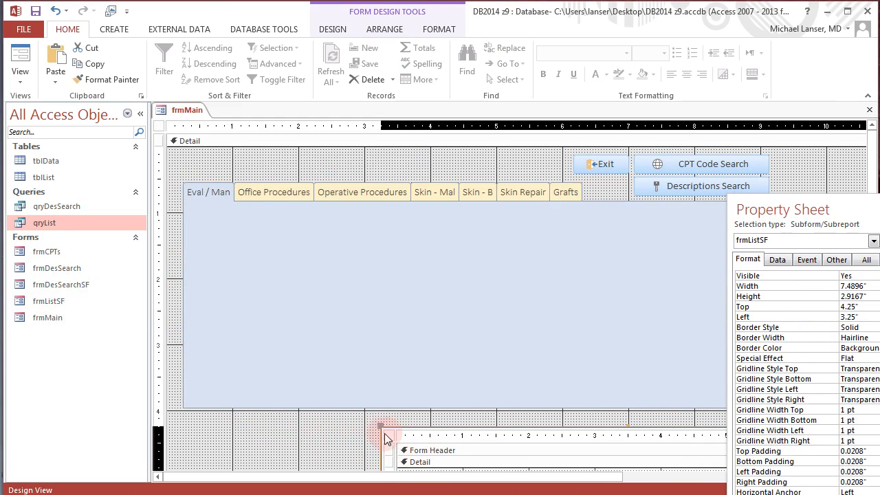
drag(380, 429, 182, 415)
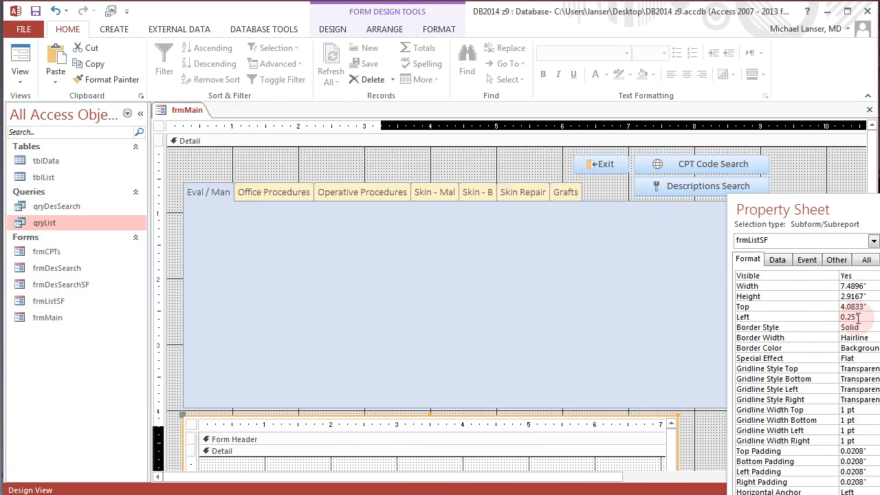
click(253, 302)
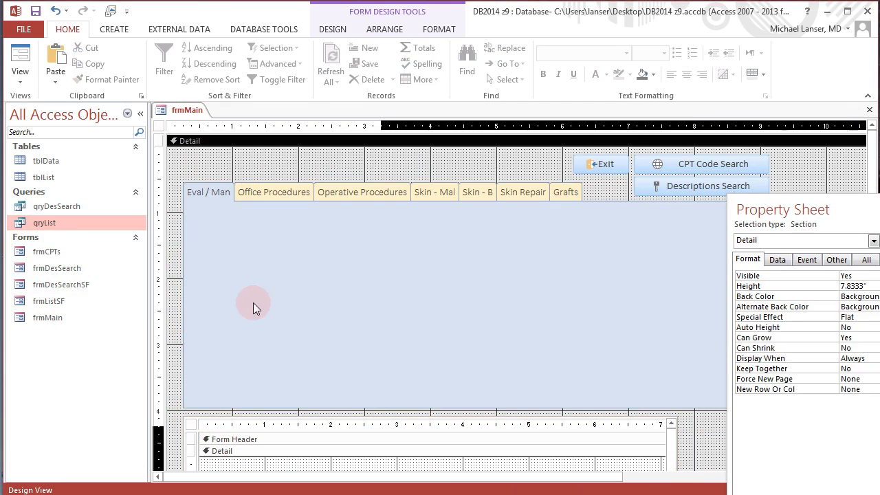
click(187, 269)
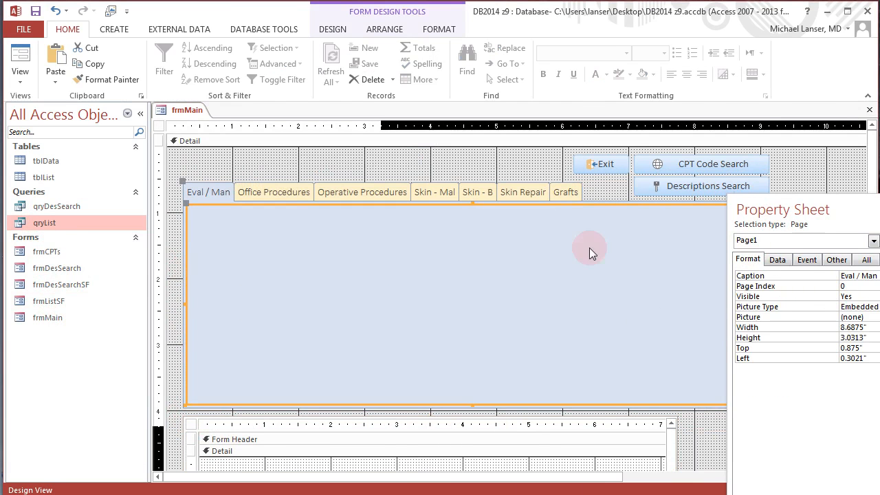
click(183, 183)
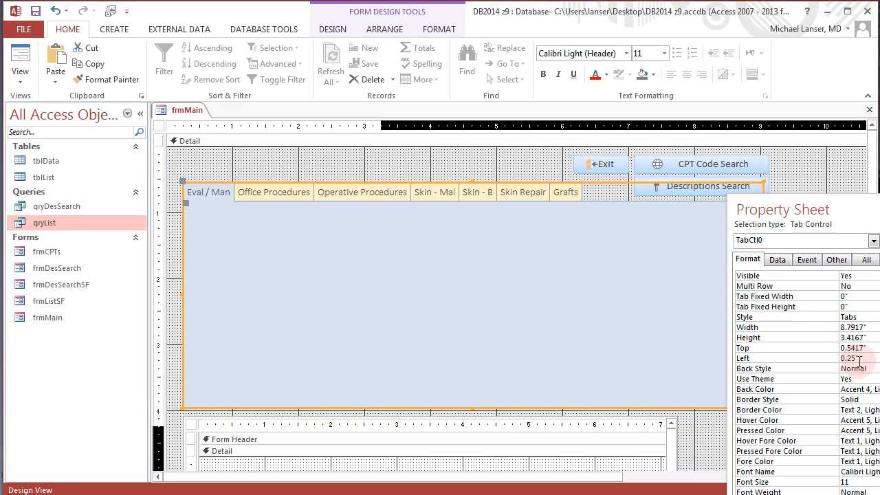
click(222, 436)
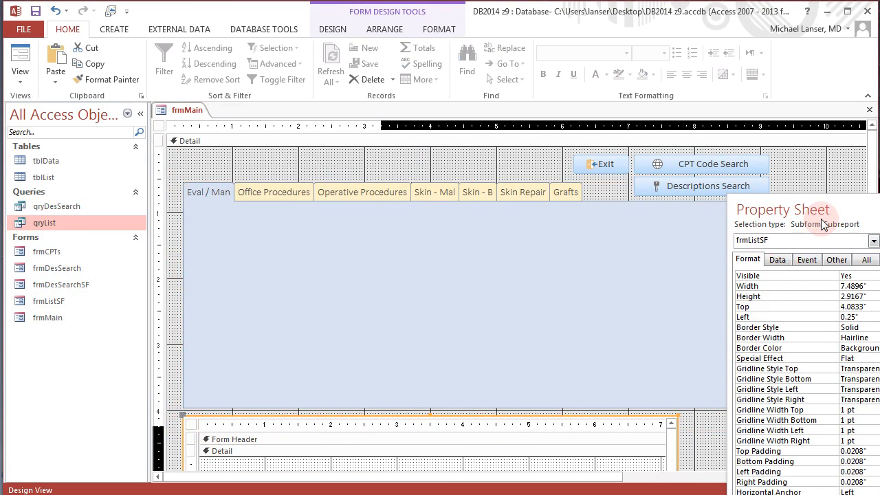
Set the frmListSF subform's Width to 8.7917" by pasting the copied tab control width
drag(804, 214, 400, 209)
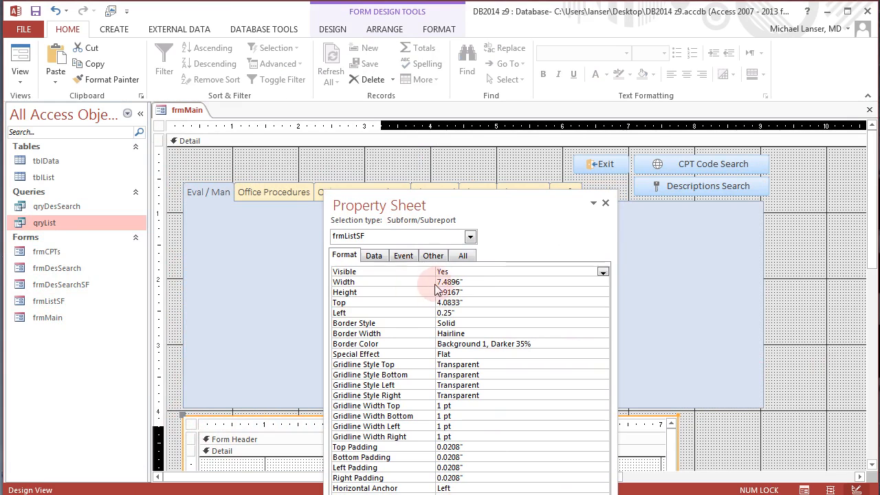
click(447, 281)
right_click(457, 281)
click(490, 353)
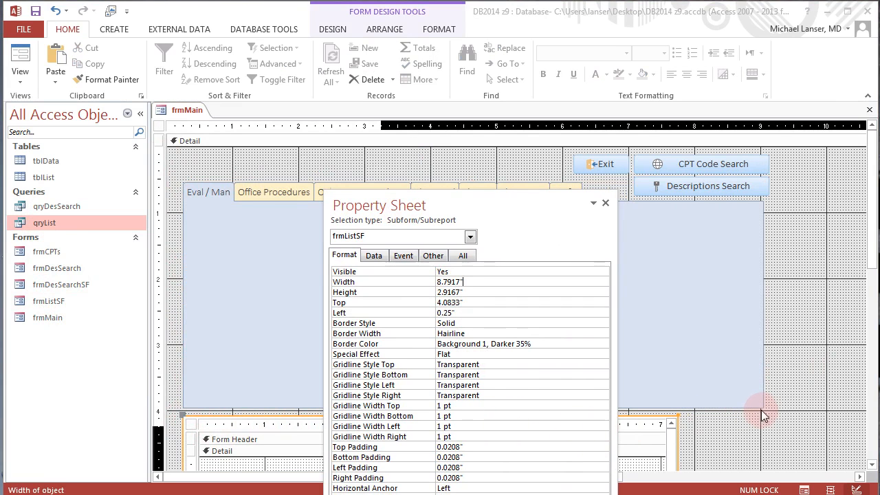
click(553, 376)
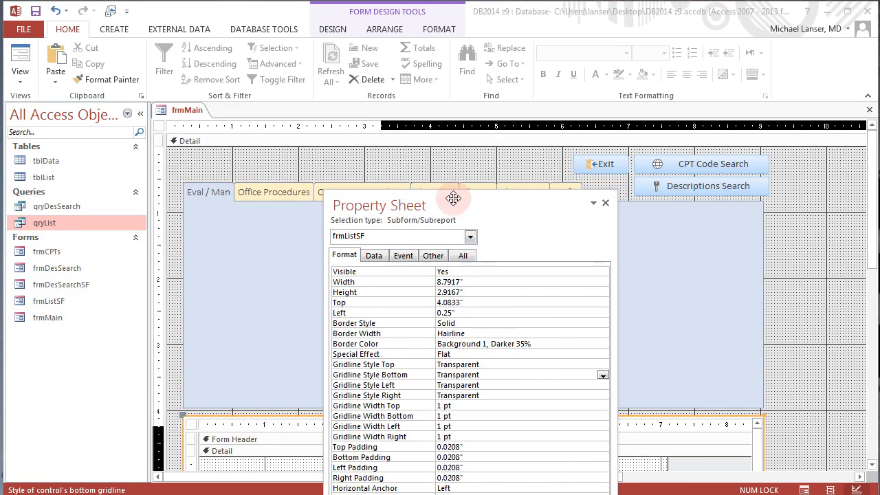
drag(444, 208, 633, 214)
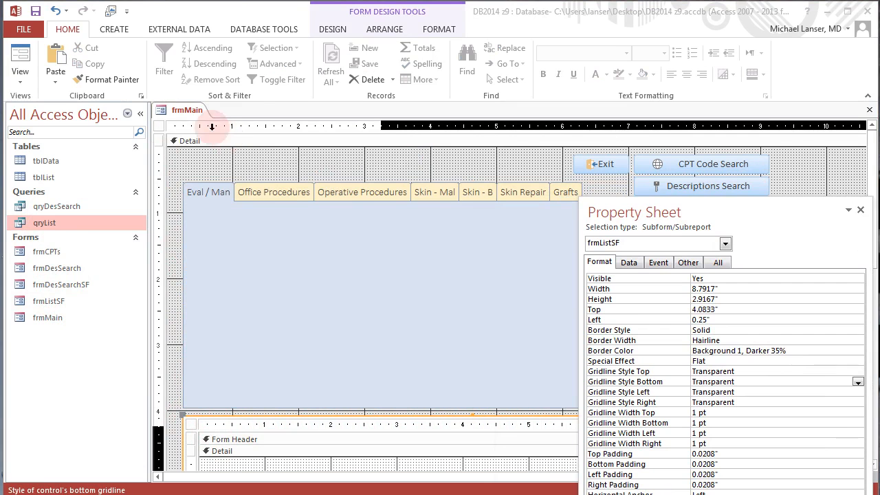
Save the frmMain form and switch it to Form View
right_click(183, 111)
click(218, 119)
right_click(182, 111)
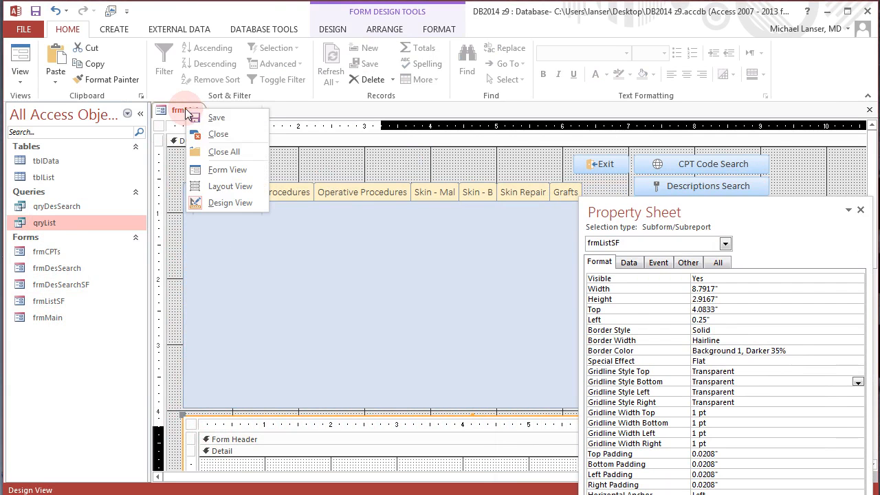
click(220, 169)
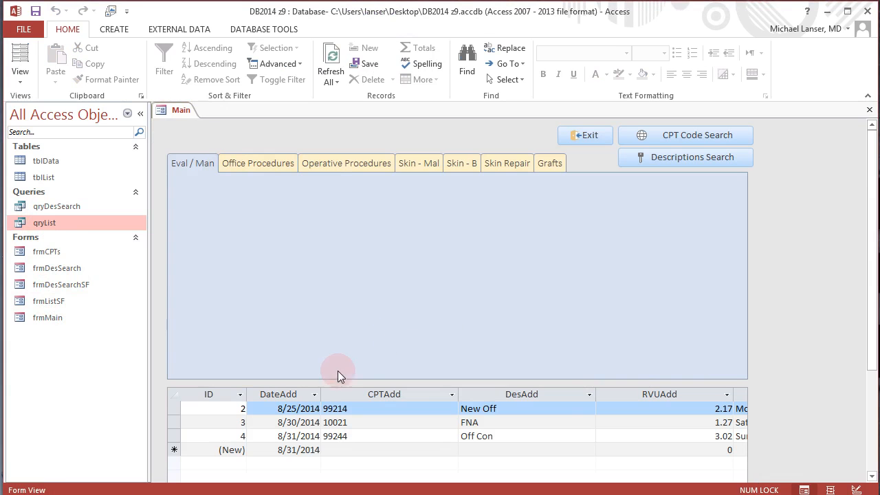
Auto-fit the widths of all the subform's datasheet columns, from ID through Dollar, to their contents
double_click(247, 394)
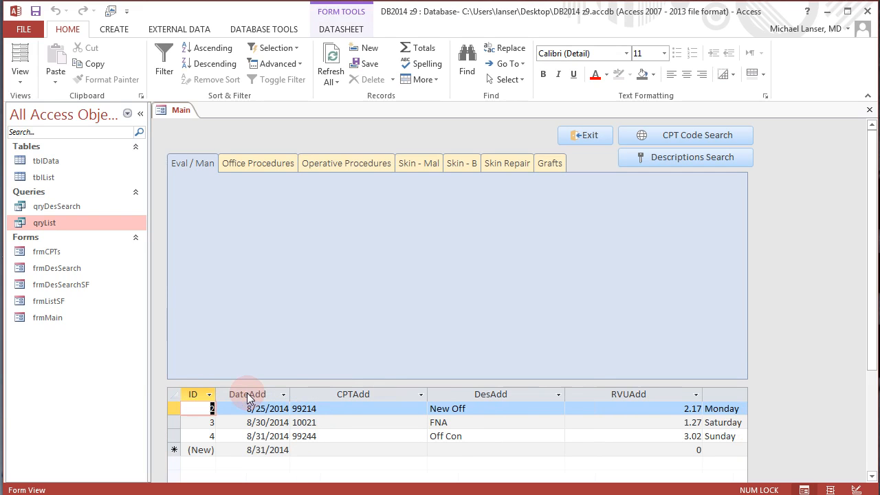
double_click(290, 389)
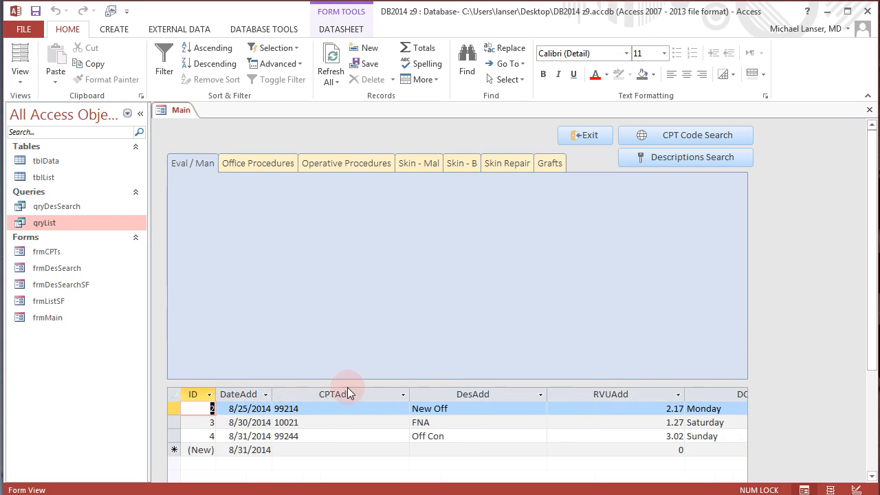
double_click(409, 390)
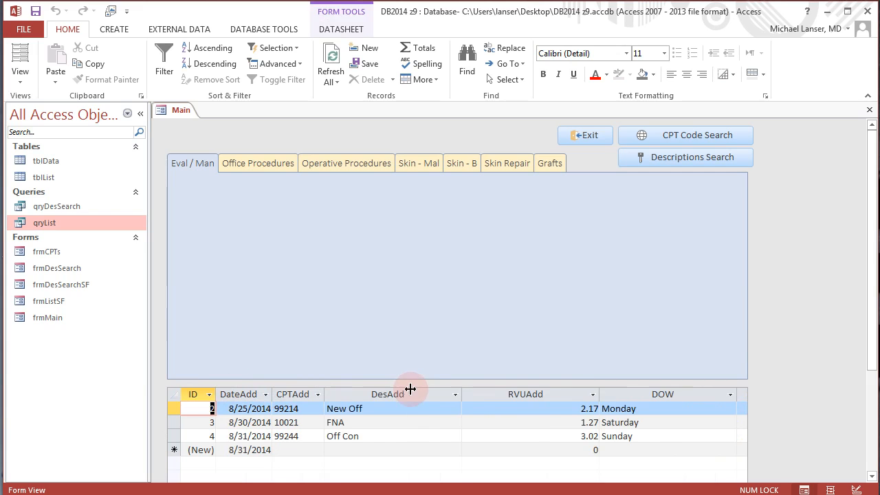
double_click(462, 393)
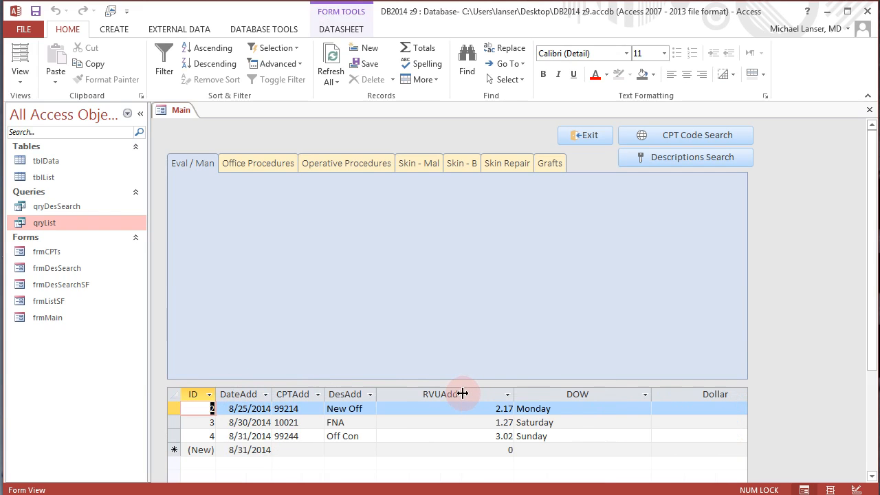
double_click(514, 392)
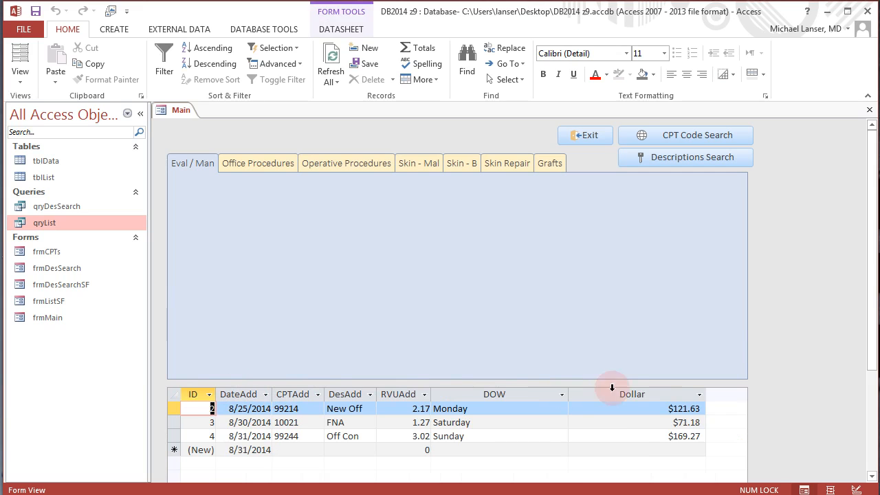
double_click(568, 393)
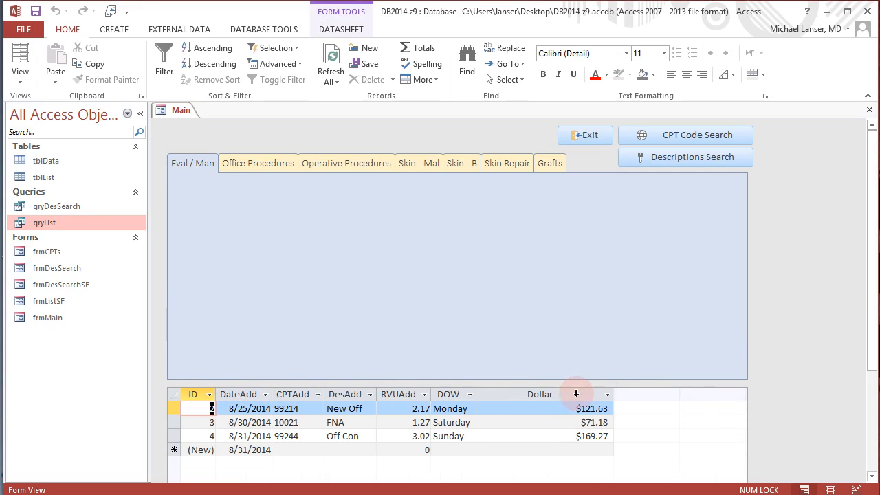
double_click(613, 393)
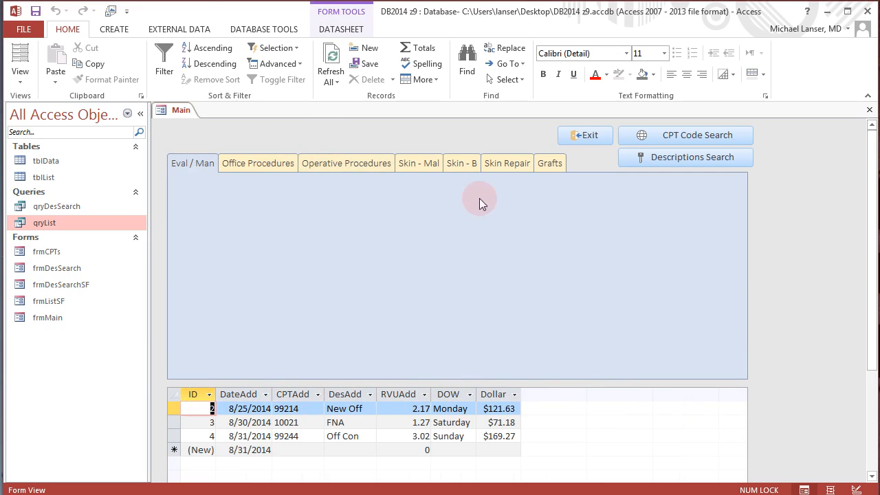
Switch the Main form to Layout View and move the property sheet off the upper part of the form
right_click(177, 112)
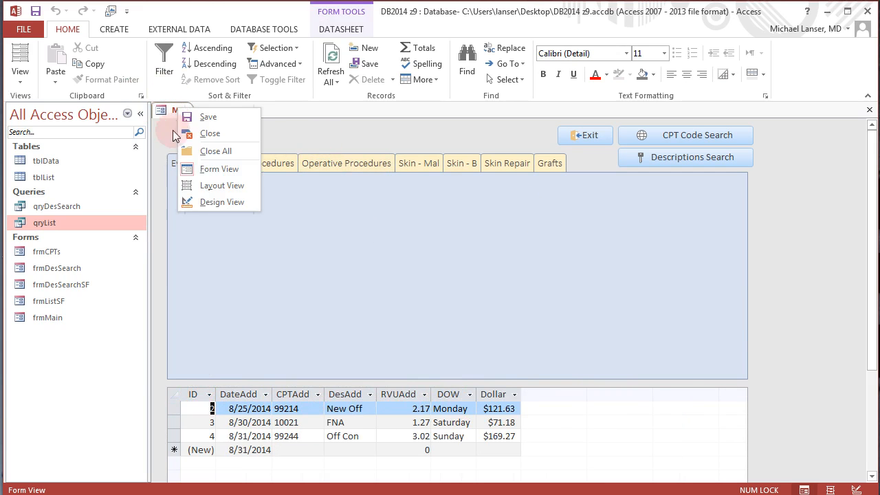
click(181, 186)
drag(613, 209, 351, 229)
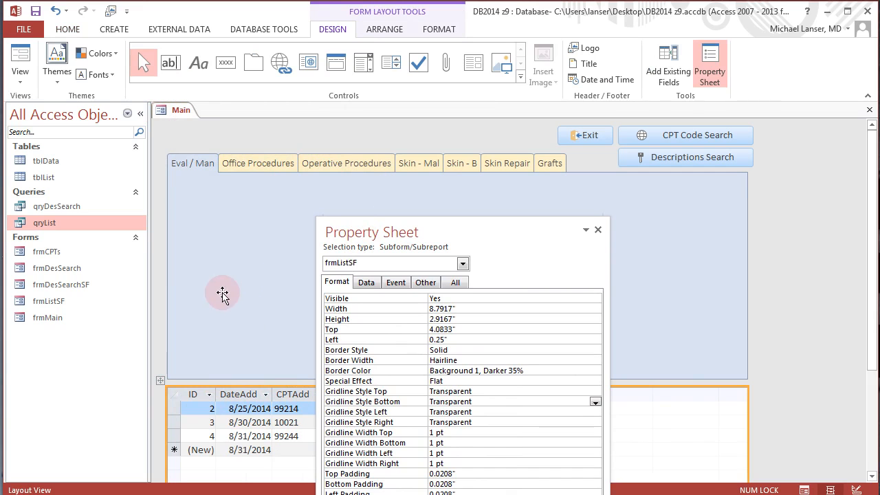
Hide the ID field in the frmListSF subform datasheet
click(196, 390)
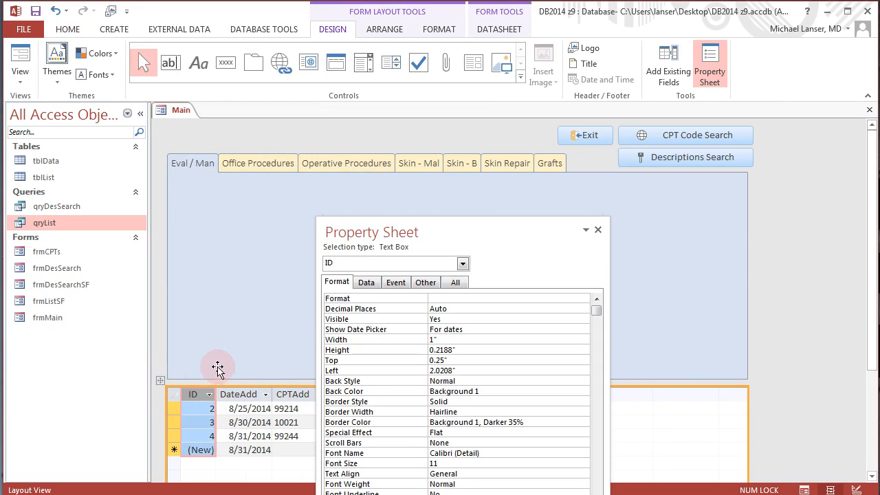
drag(408, 236, 561, 222)
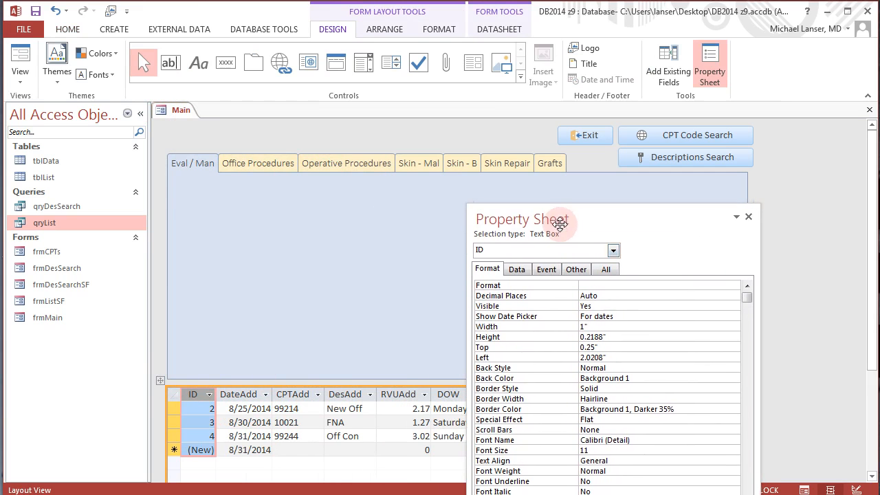
right_click(197, 402)
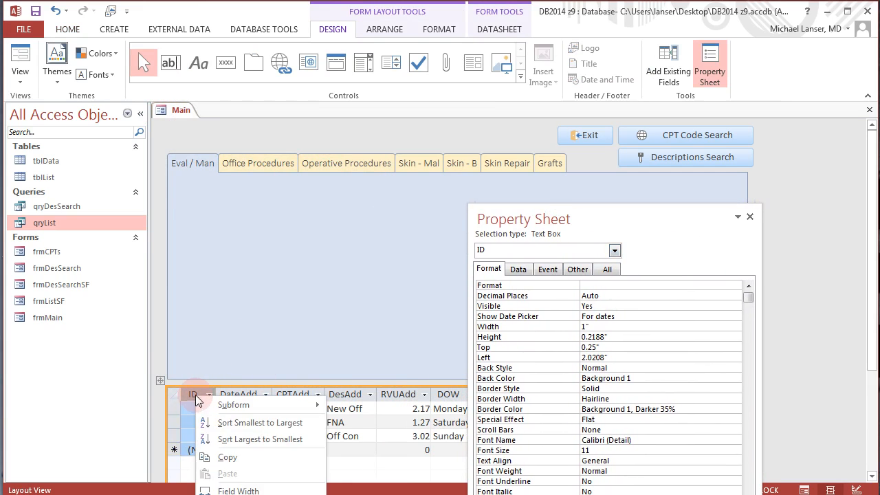
click(644, 214)
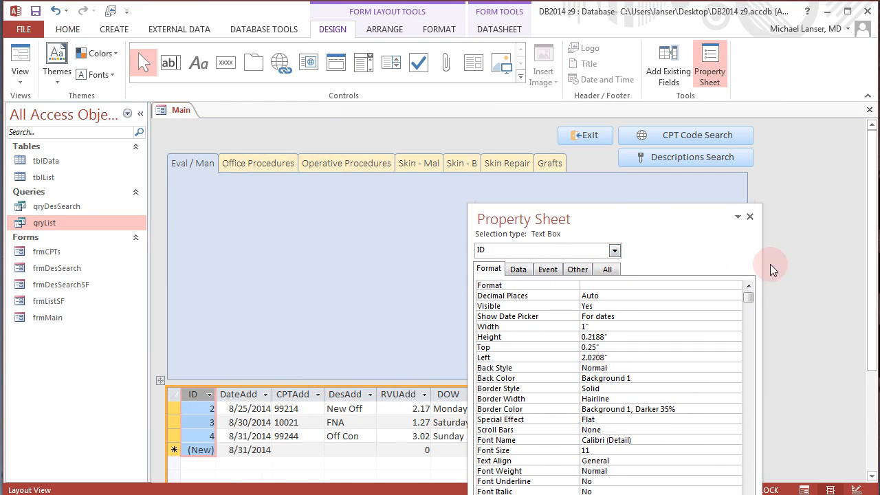
click(871, 420)
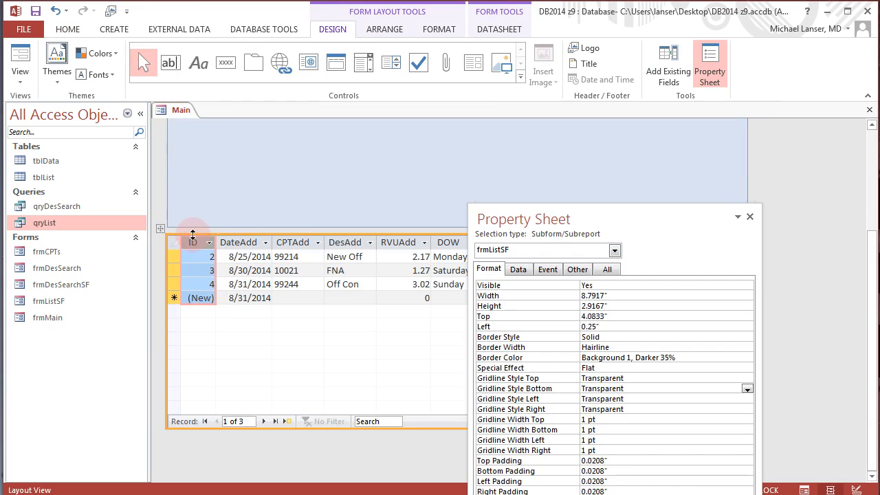
right_click(193, 245)
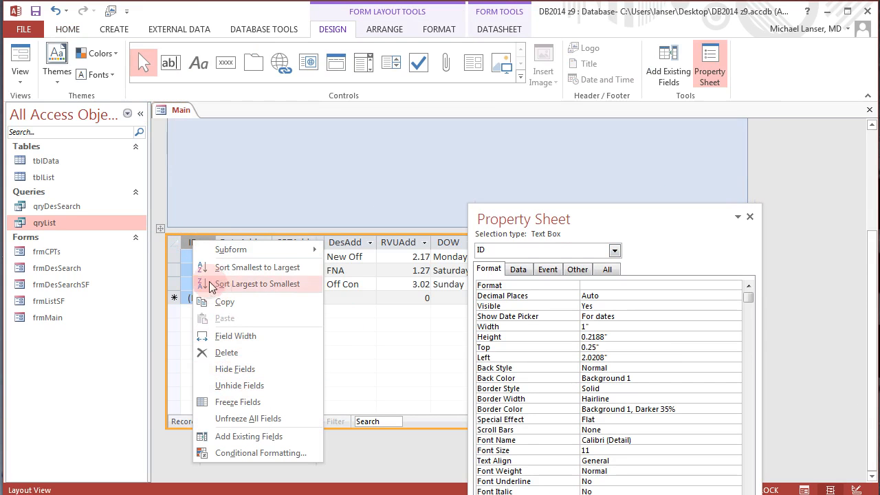
click(232, 371)
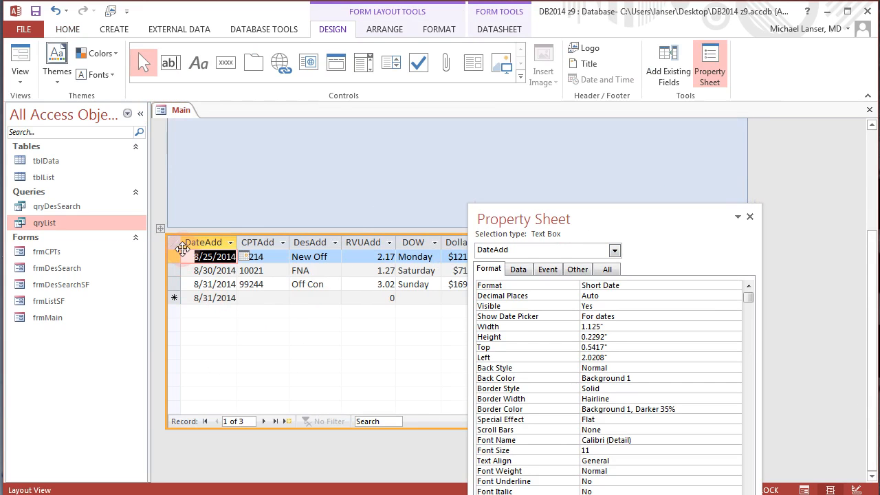
Set the Datasheet Caption of the DateAdd column to Date and of the CPTAdd column to CPT
drag(504, 220, 408, 232)
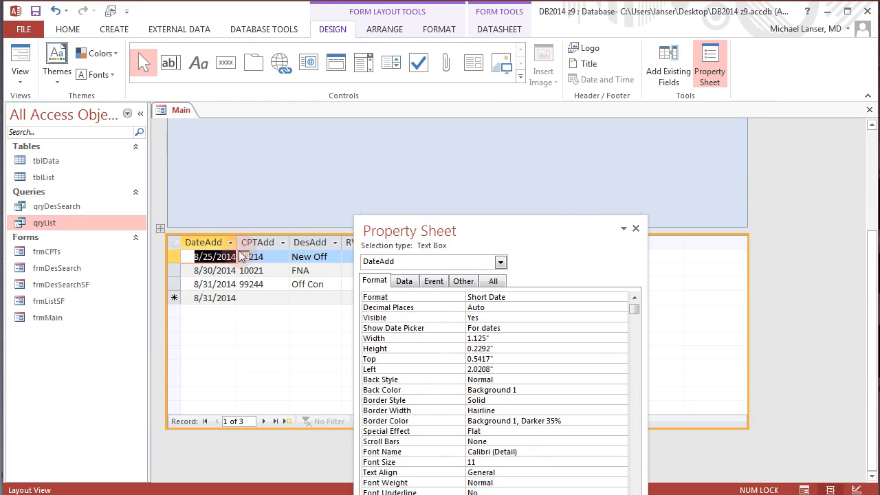
click(461, 281)
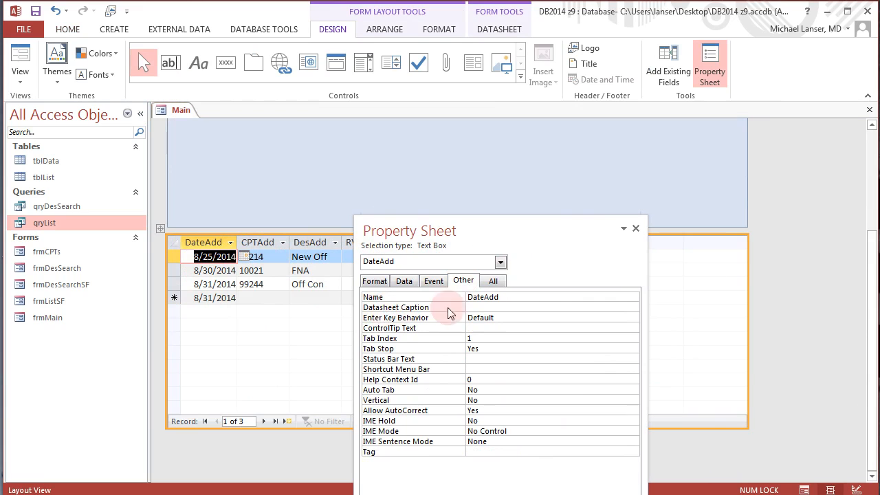
click(465, 306)
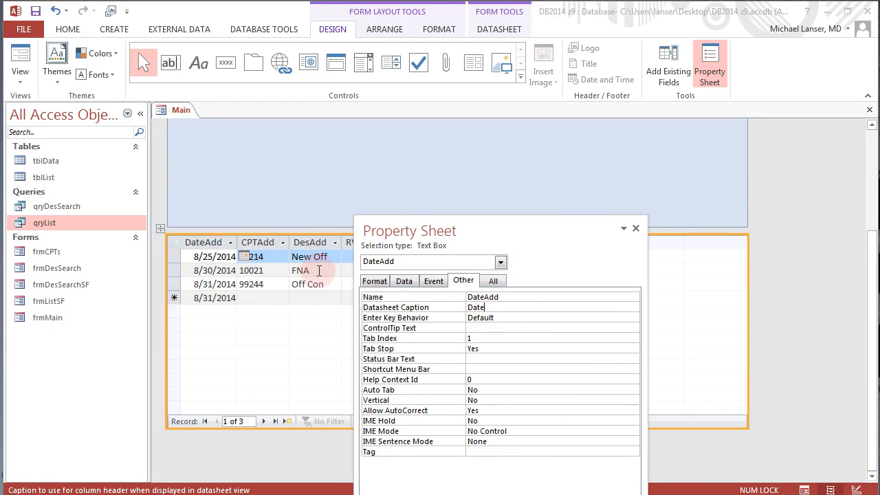
click(264, 243)
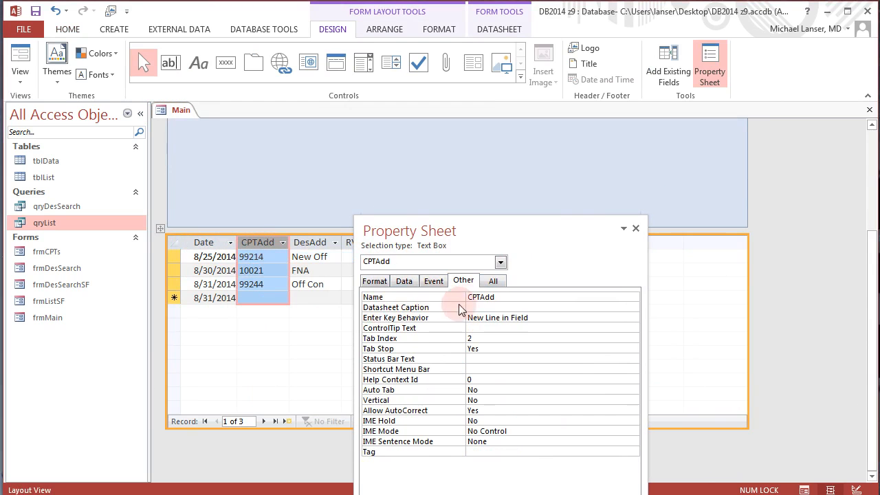
click(475, 306)
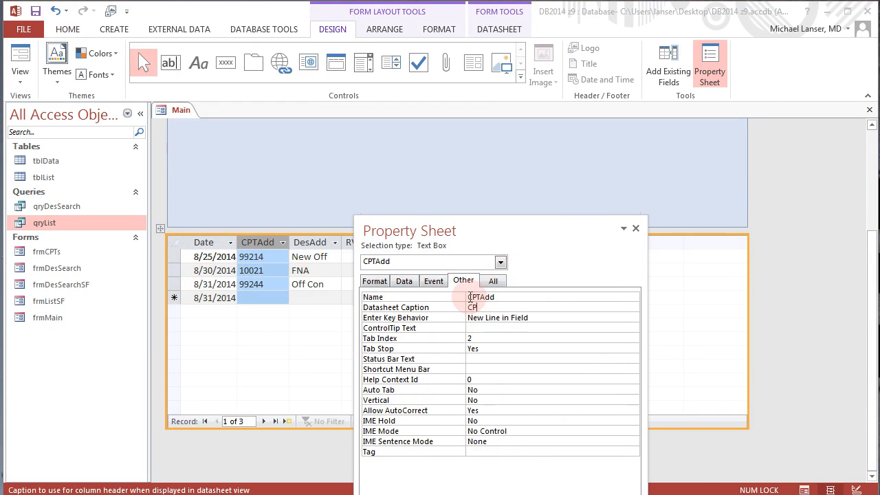
drag(428, 233, 589, 238)
Set the DesAdd column's Datasheet Caption to Description and auto-fit the column to its new heading
click(323, 243)
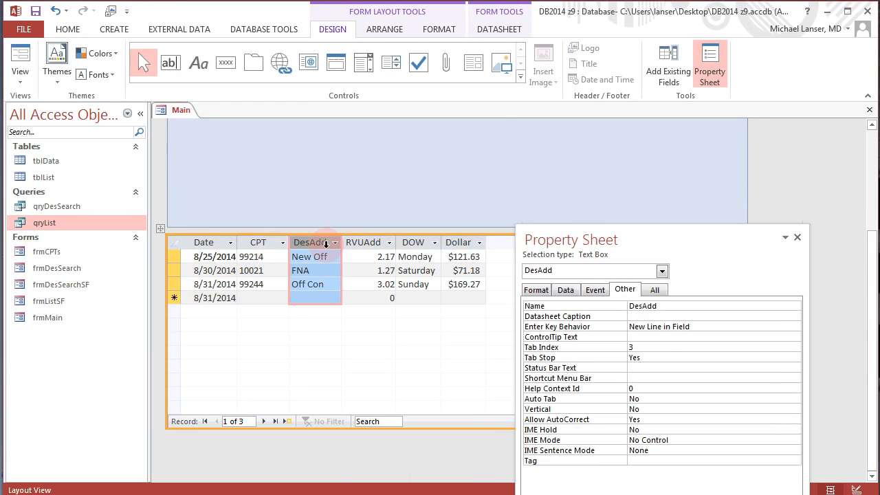
click(646, 315)
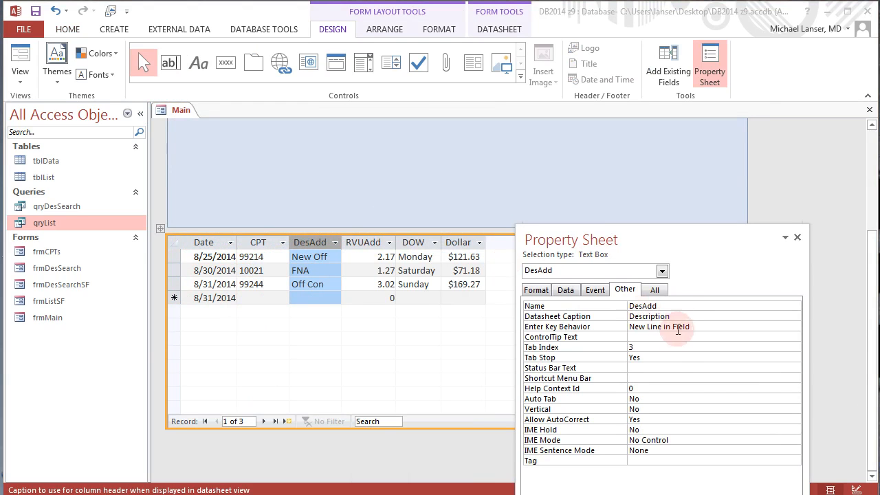
click(659, 357)
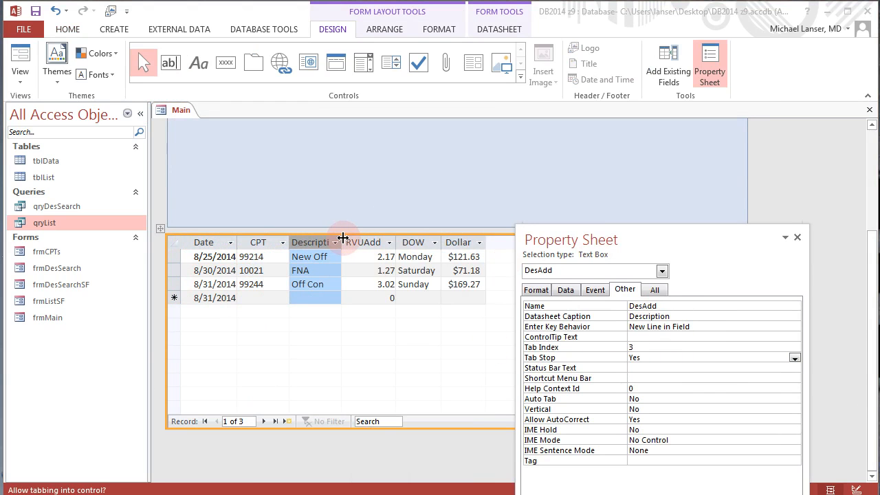
double_click(342, 238)
Set the Datasheet Caption of the RVUAdd column to wRVU and of the DOW column to Day
click(395, 238)
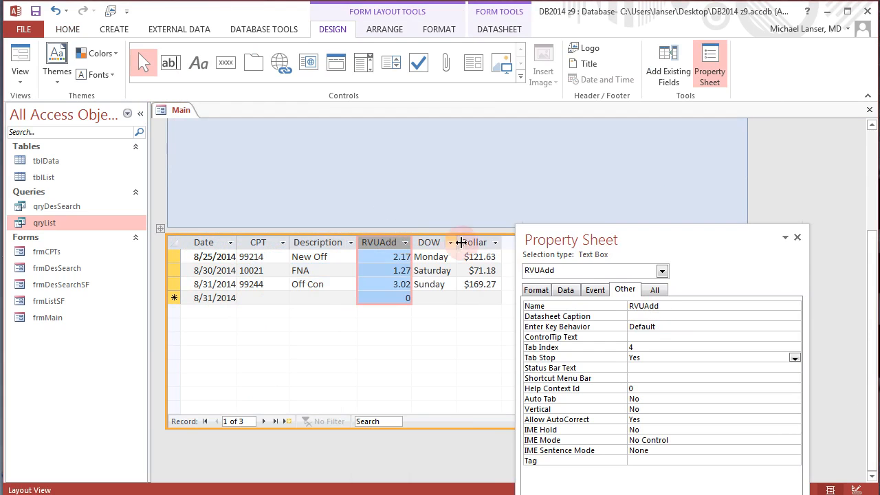
click(639, 315)
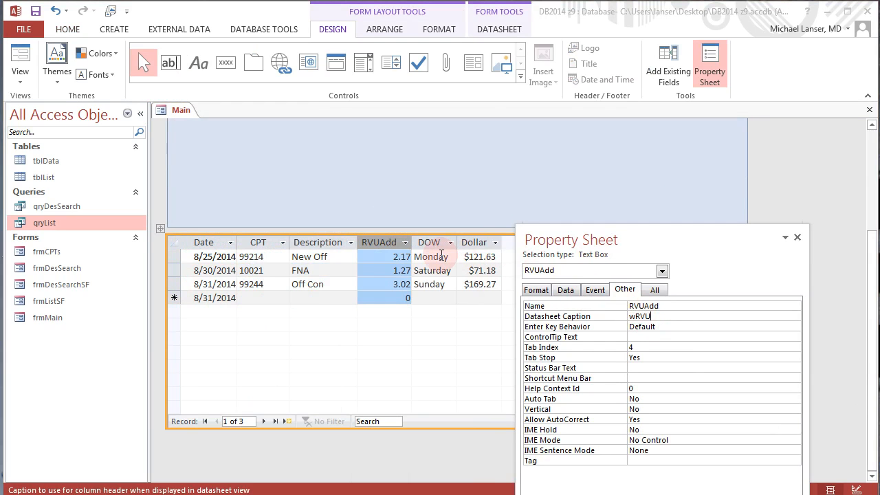
click(439, 255)
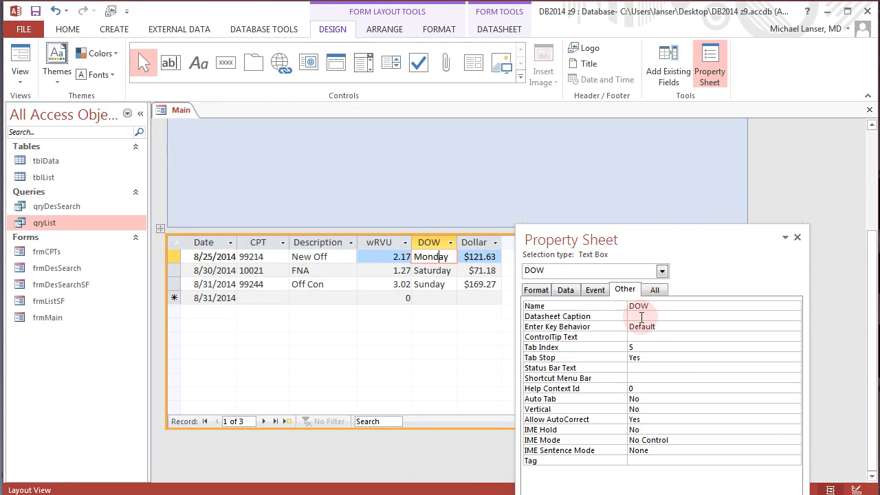
click(640, 316)
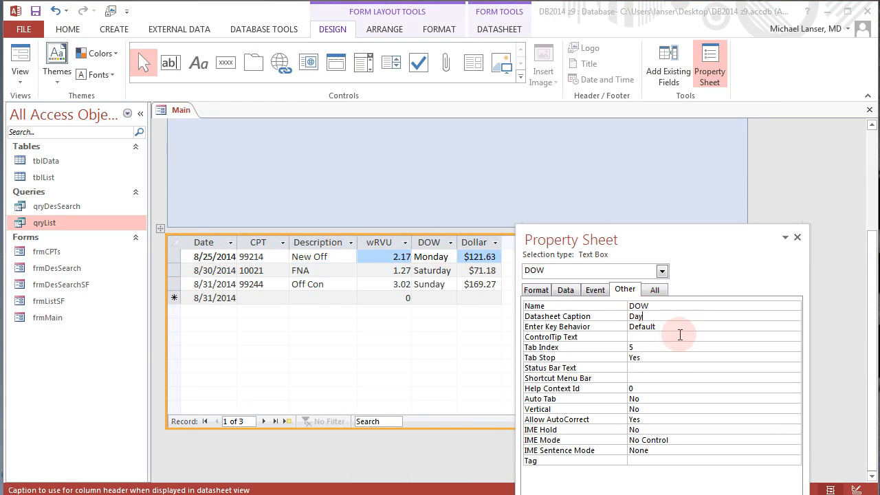
click(677, 337)
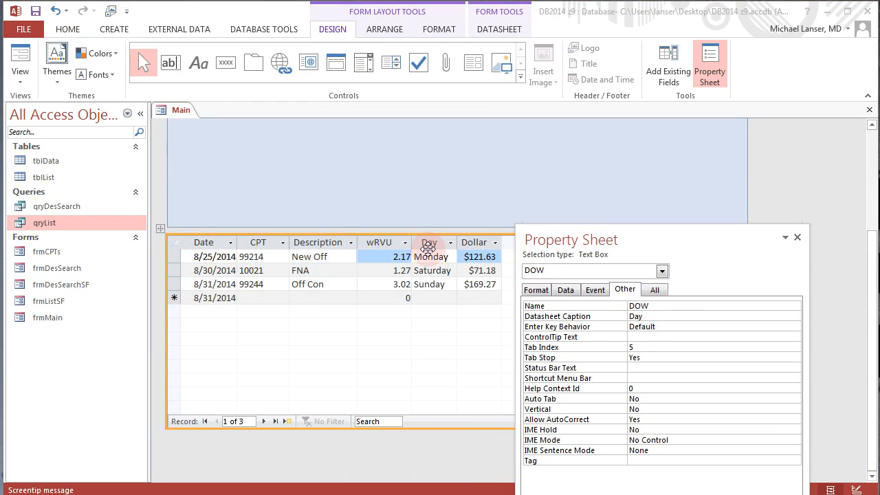
Set the Dollar column's Datasheet Caption to Dollar
click(476, 242)
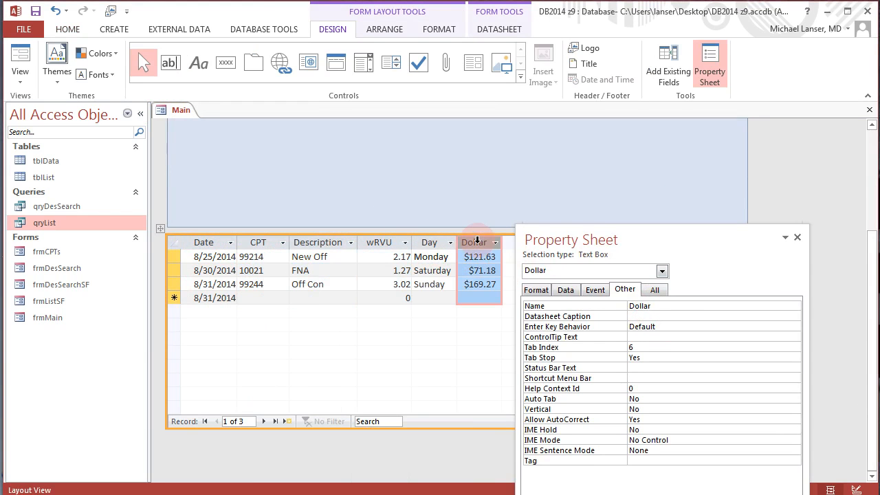
click(631, 314)
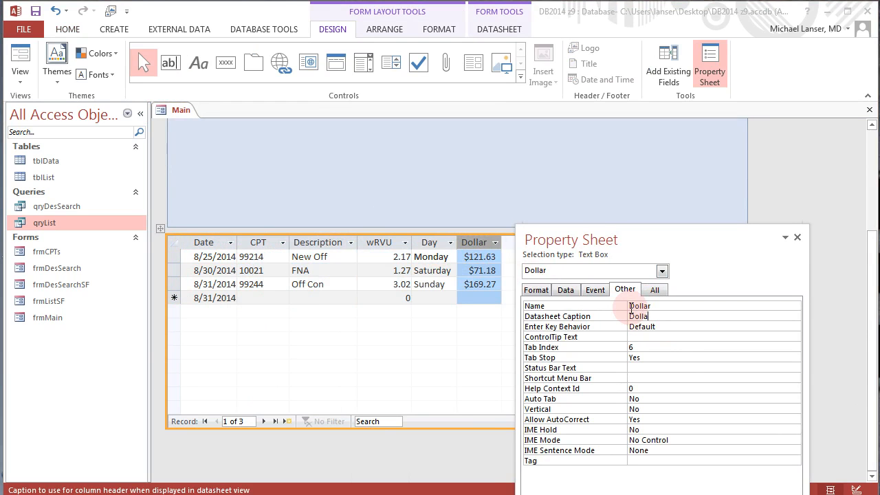
click(653, 347)
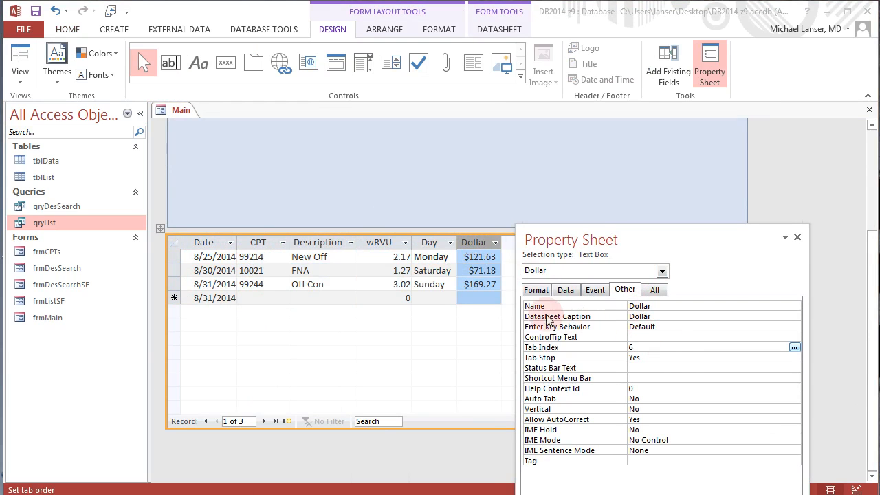
Set the Text Align property of the subform's Date column to Center
click(206, 242)
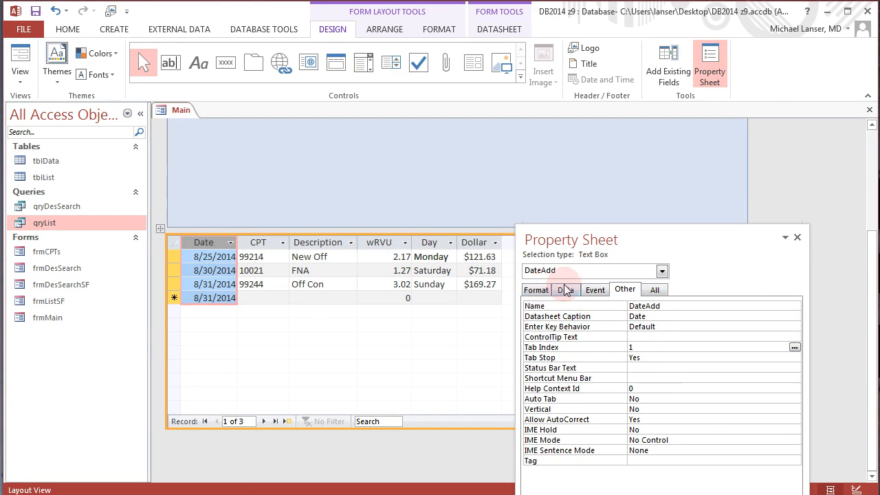
click(546, 292)
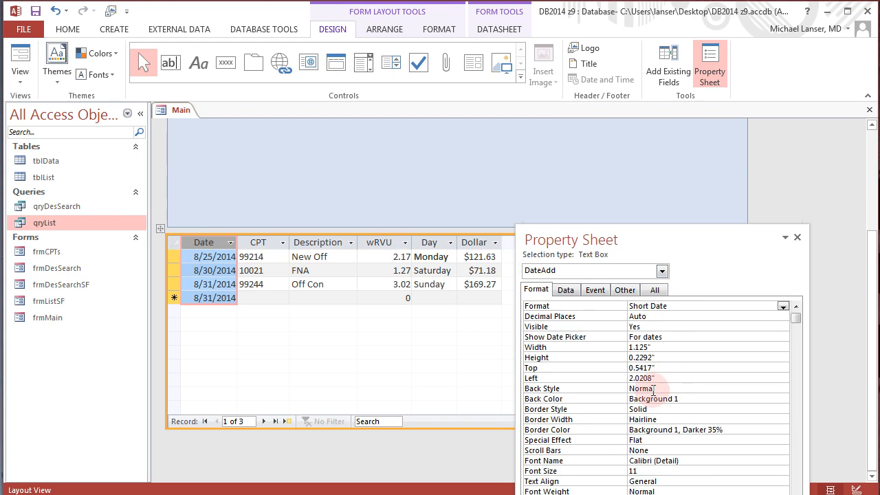
drag(654, 243, 621, 115)
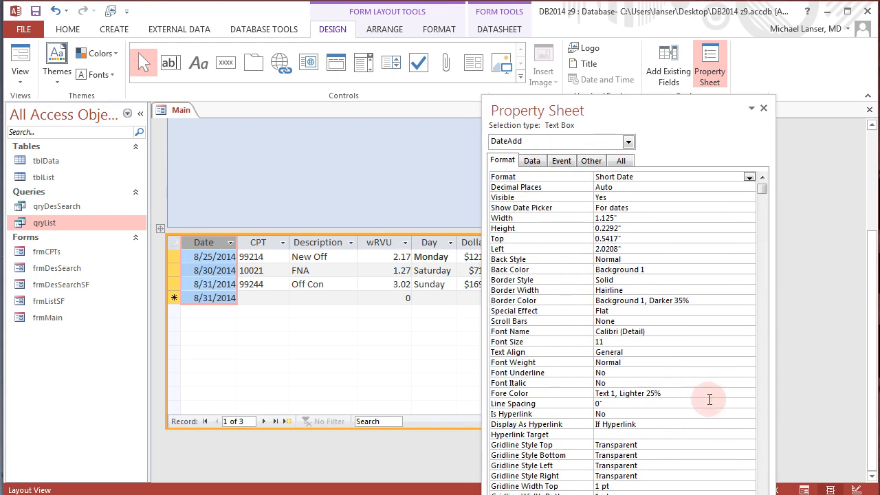
click(682, 356)
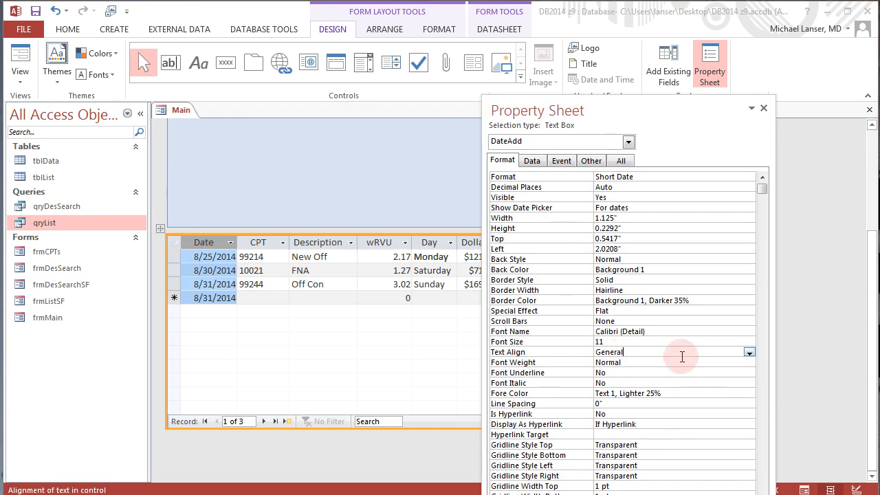
click(748, 352)
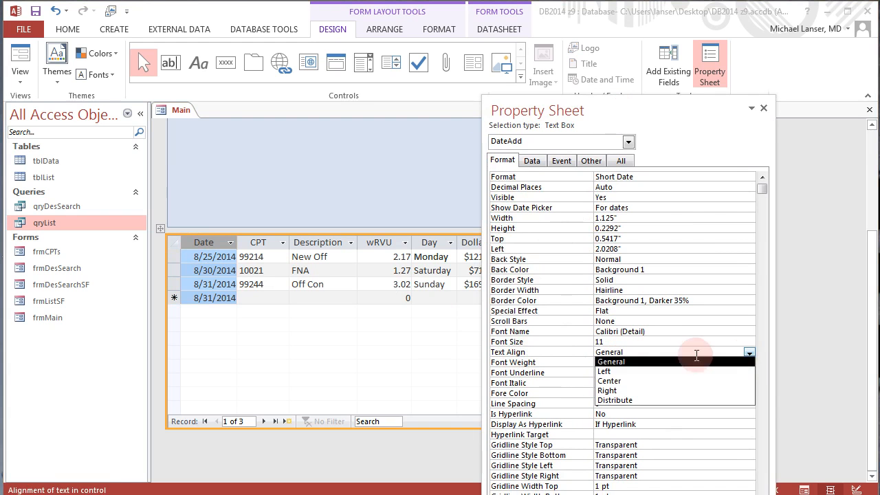
click(609, 380)
Set Text Align to Center for the CPT column and to Left for the Description column
click(259, 242)
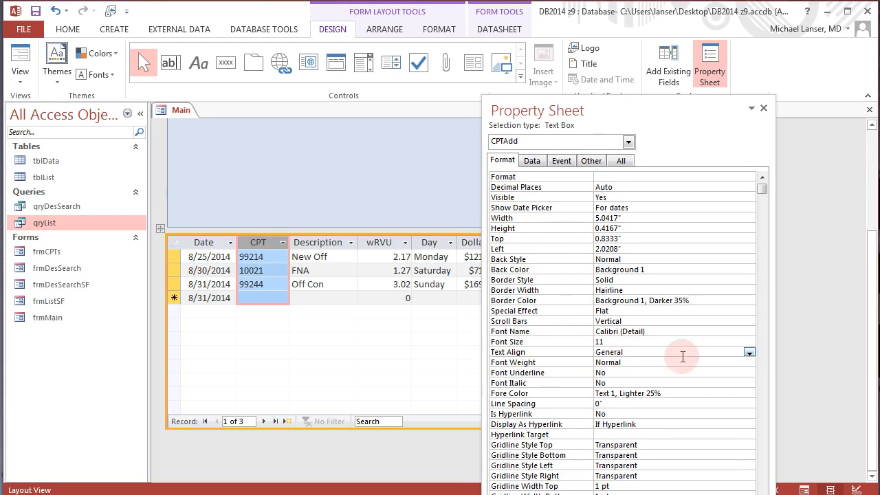
click(748, 352)
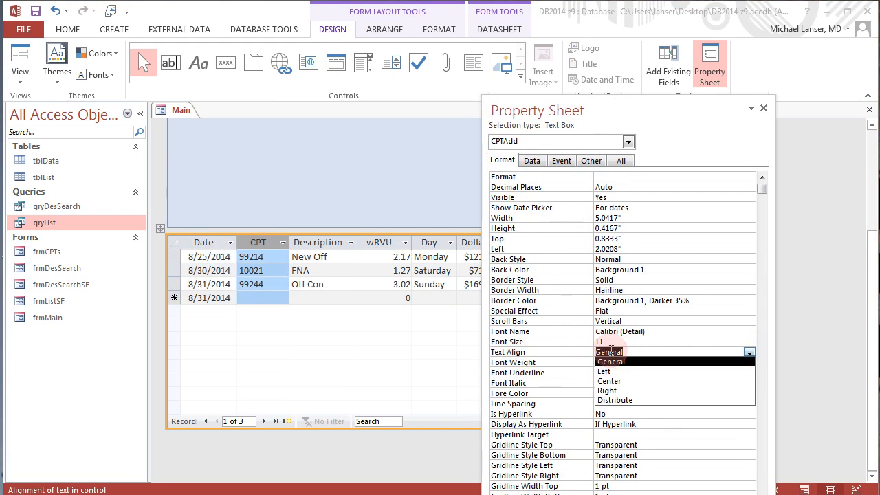
click(609, 380)
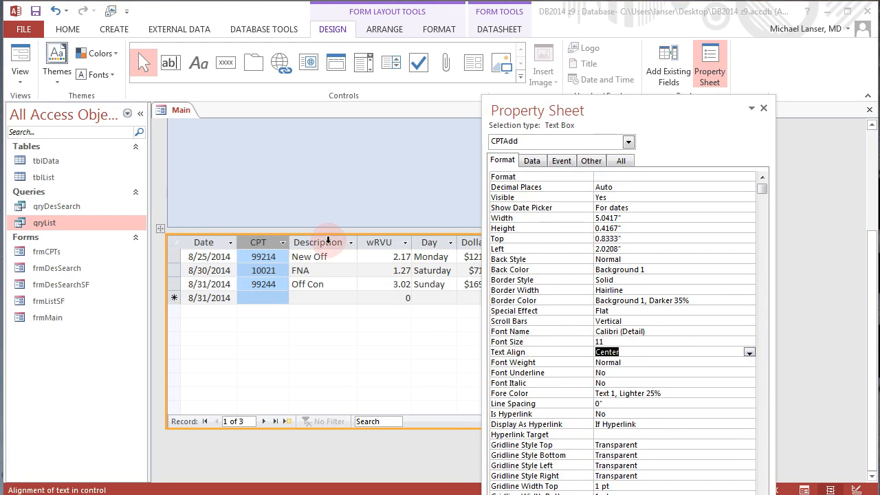
click(328, 242)
click(749, 351)
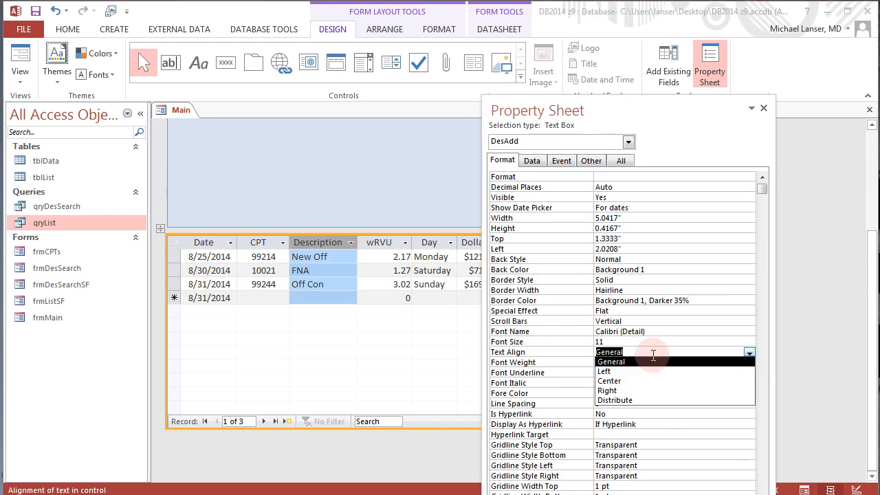
click(610, 373)
Set Text Align to Center for the wRVU column and to Left for the Day column
click(388, 243)
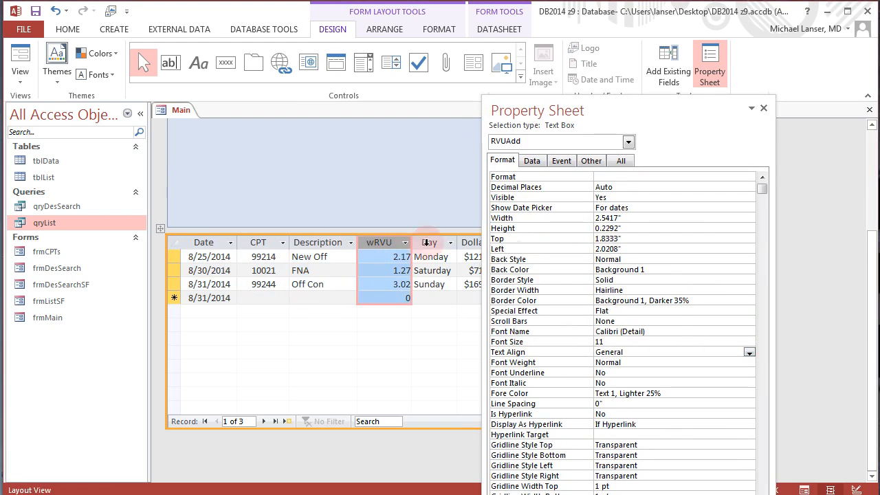
click(750, 353)
click(614, 381)
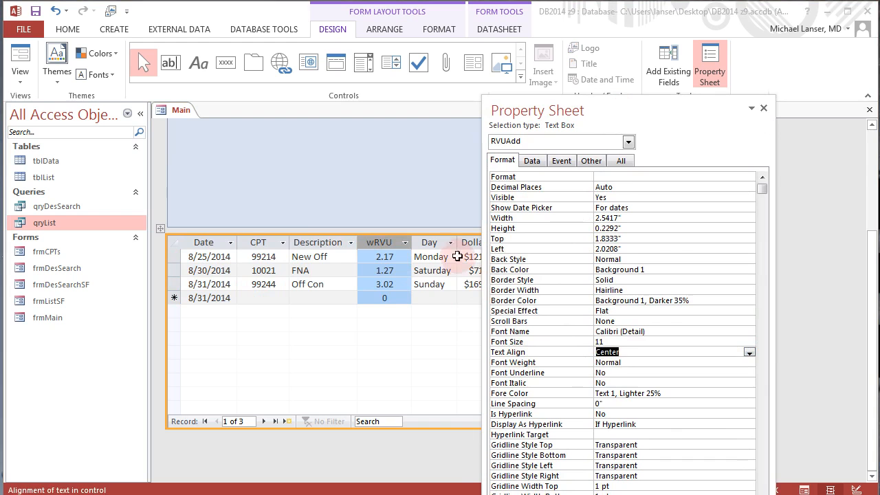
click(436, 238)
click(748, 352)
click(617, 372)
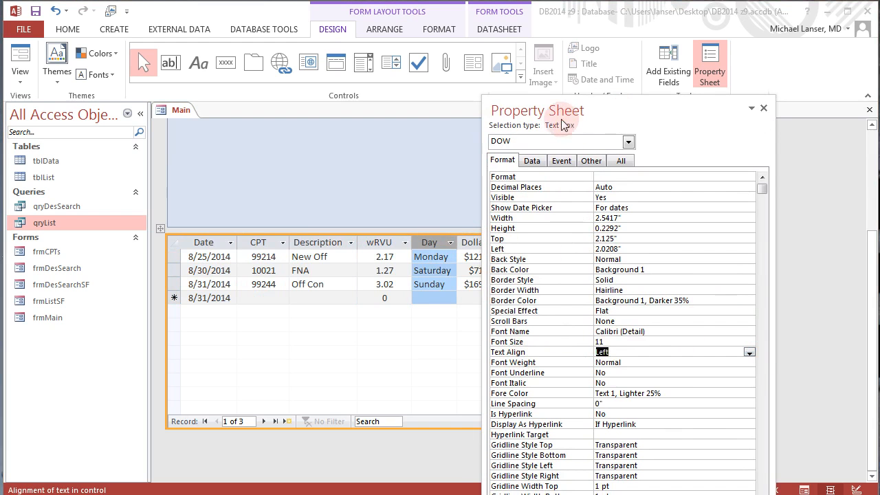
Set the Text Align property of the Dollar column to Left
double_click(520, 114)
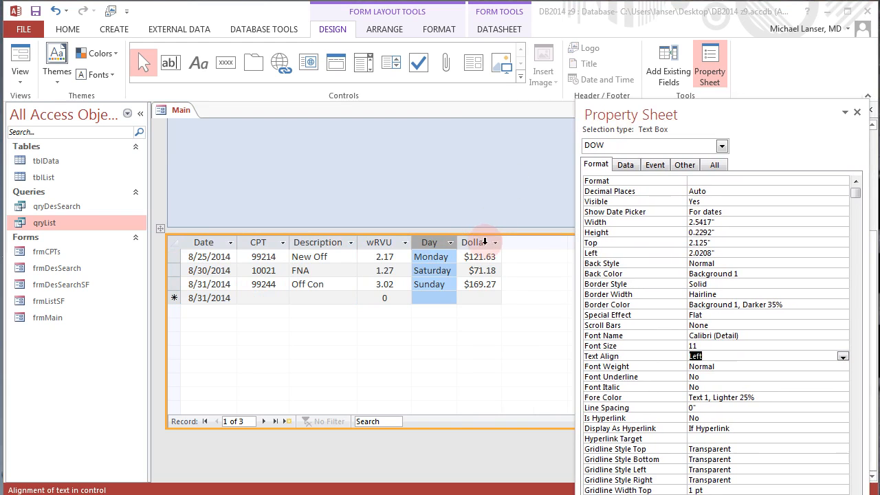
click(484, 242)
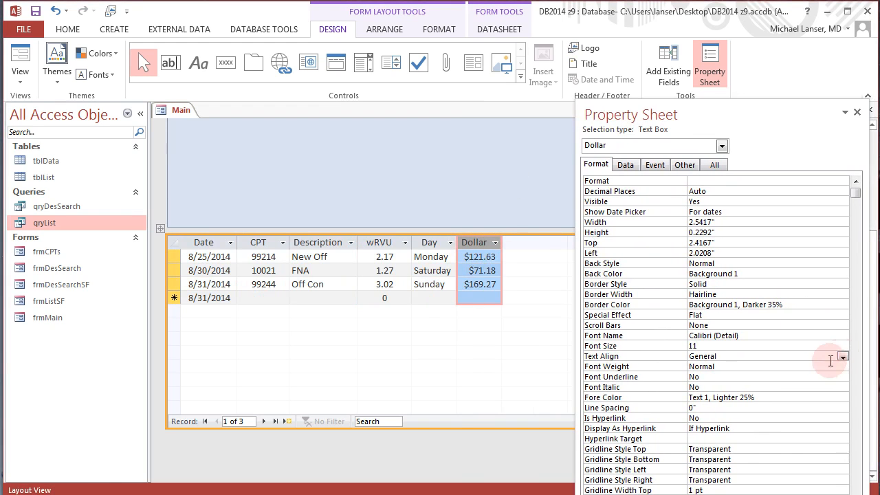
click(842, 357)
click(715, 376)
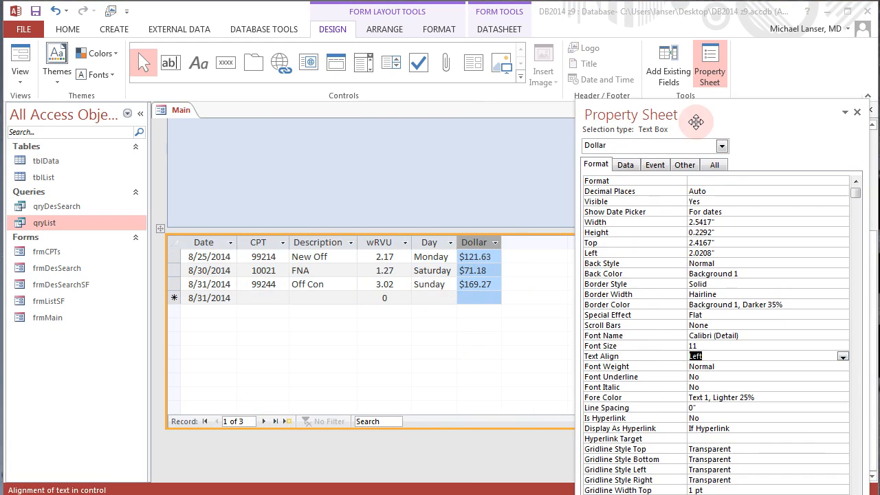
Save the Main form and close it
right_click(183, 109)
click(210, 117)
right_click(180, 110)
click(216, 134)
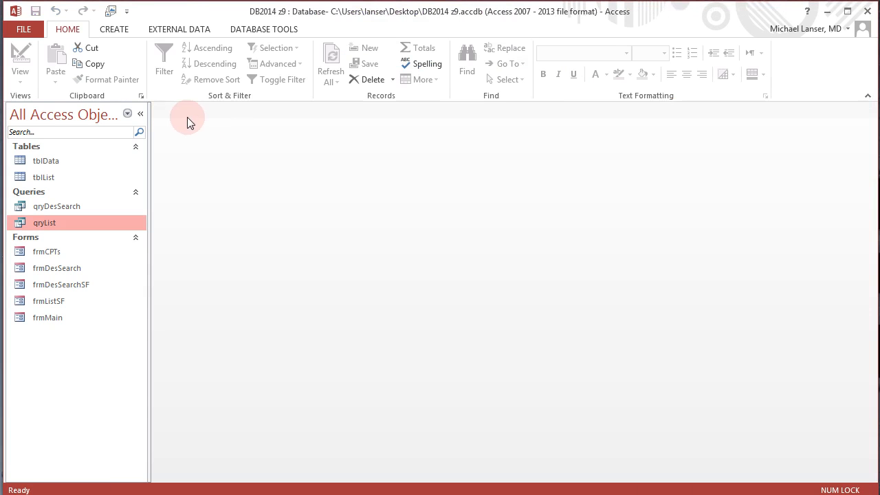
Open frmListSF and set its Record Selectors and Navigation Buttons properties to No
double_click(43, 302)
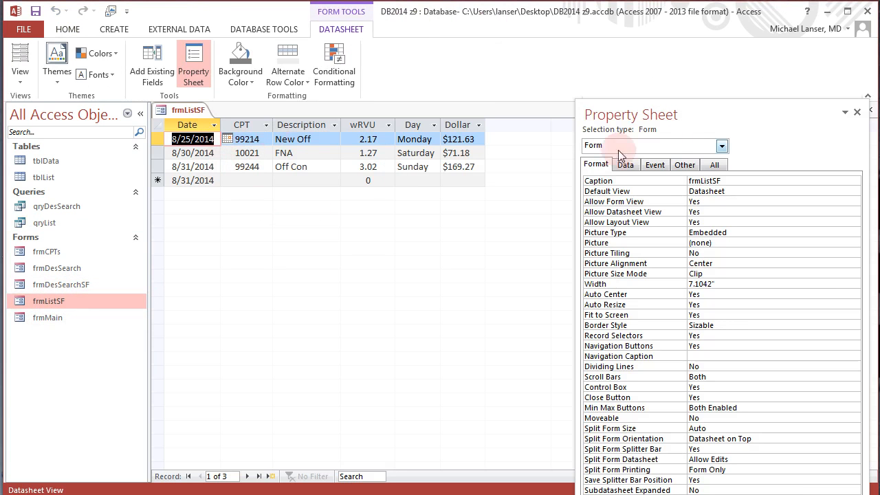
drag(676, 117, 359, 90)
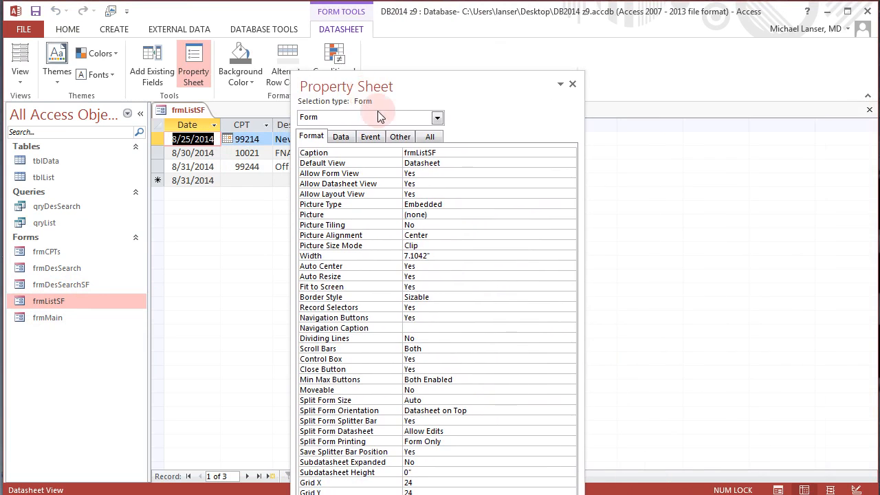
click(466, 309)
click(570, 308)
click(450, 326)
click(357, 320)
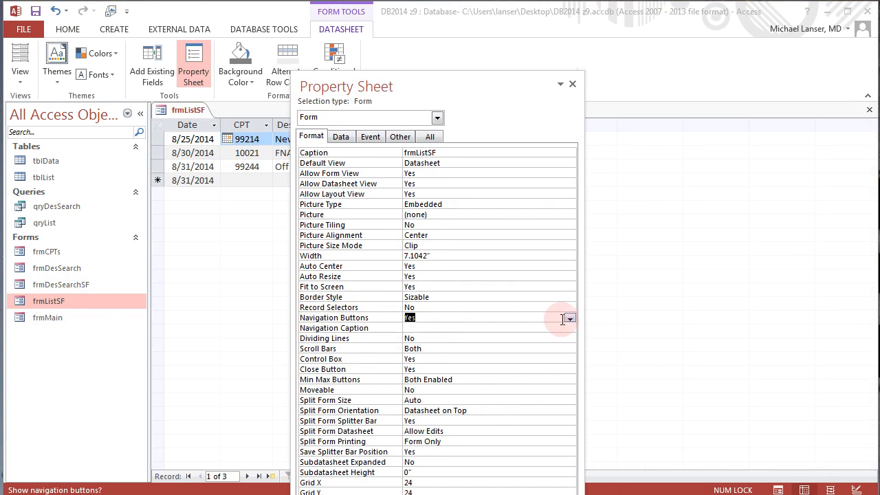
click(569, 317)
click(438, 336)
Save the frmListSF form and close it
drag(399, 85, 549, 100)
right_click(187, 109)
click(186, 109)
right_click(186, 108)
click(218, 128)
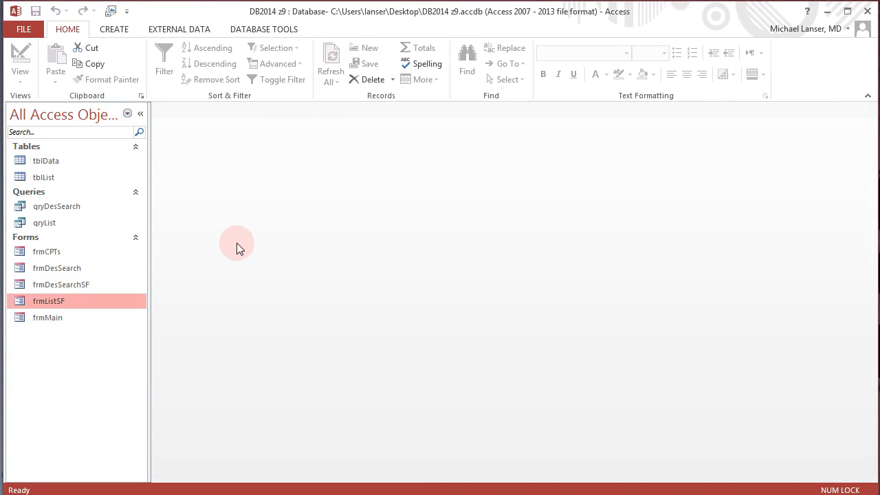
Open frmMain and examine how the list subform looks beneath the tab control
double_click(53, 319)
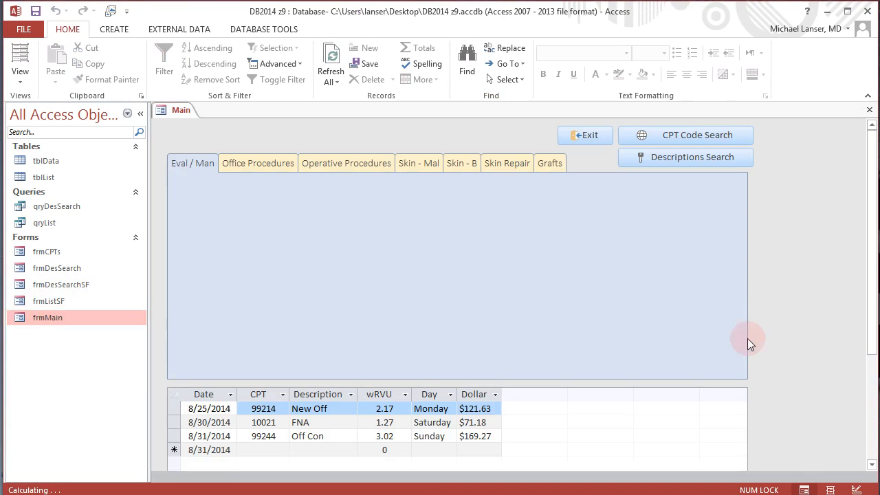
drag(870, 351, 867, 443)
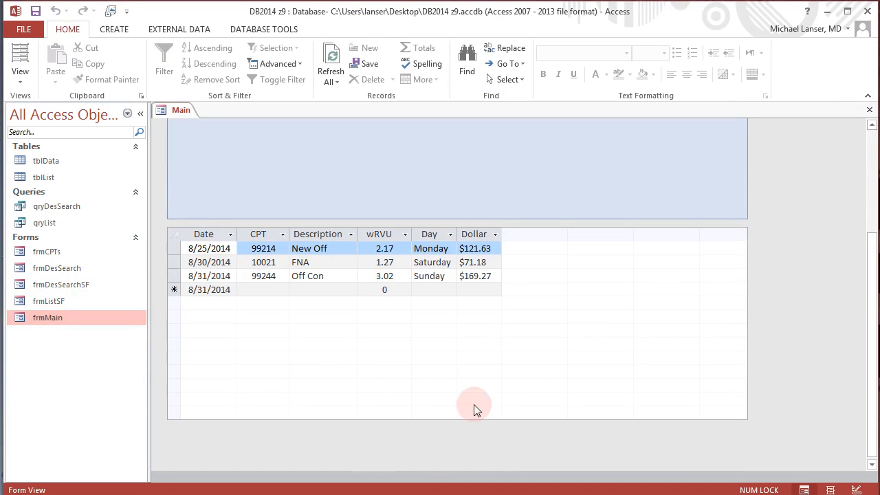
click(873, 163)
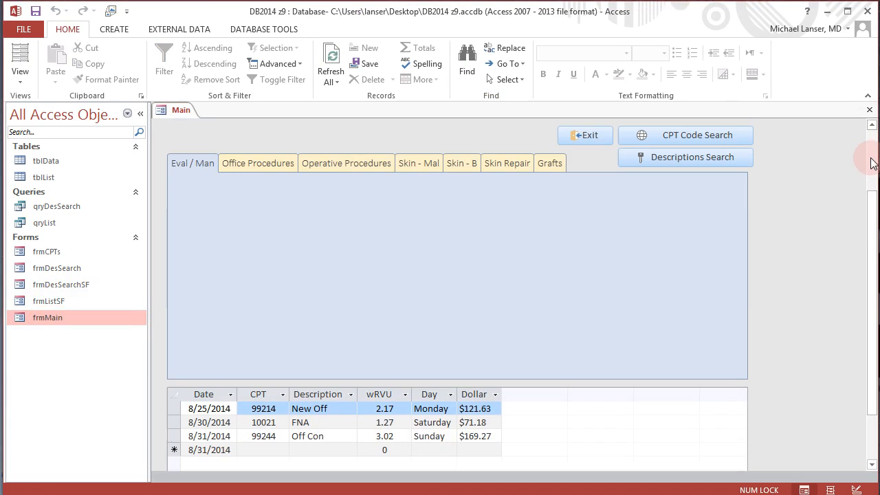
drag(871, 163, 864, 252)
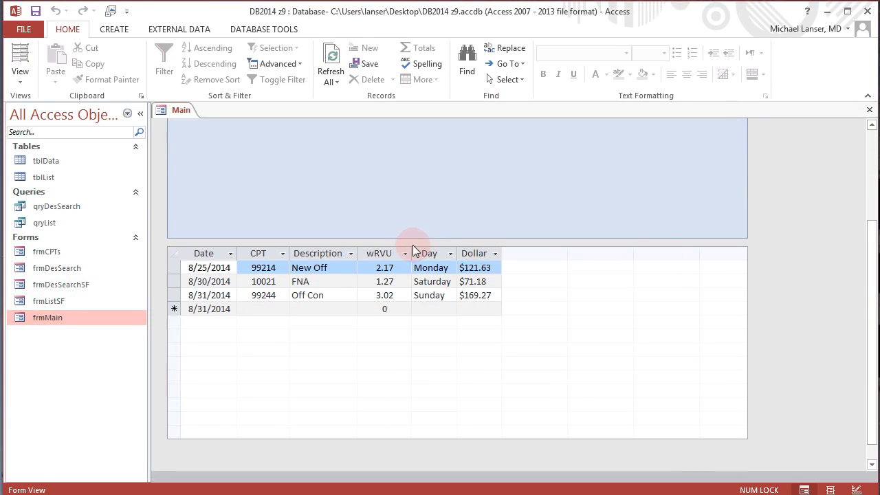
click(369, 278)
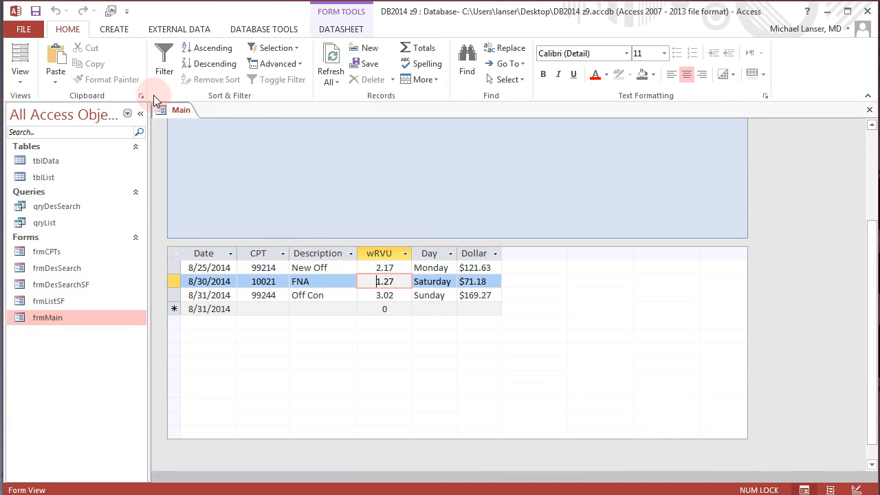
Switch frmMain to Layout View and open the conditional formatting rules for the subform's Day column
right_click(178, 109)
click(204, 187)
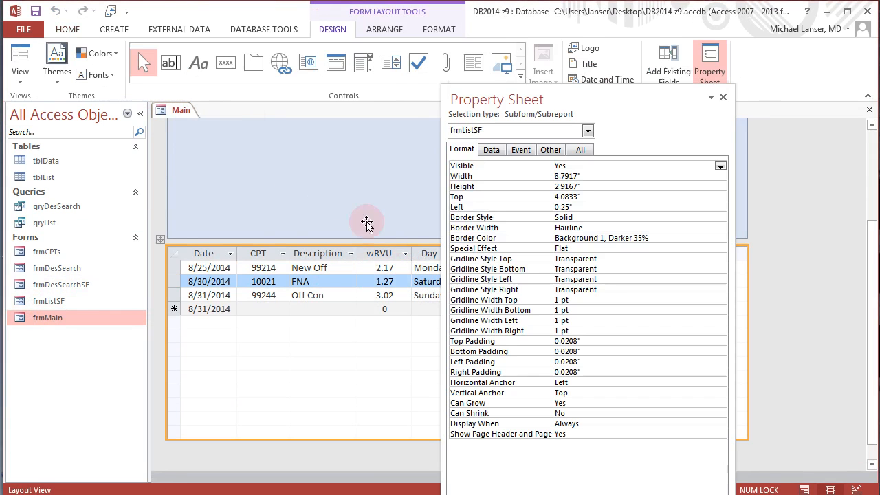
drag(506, 98, 701, 138)
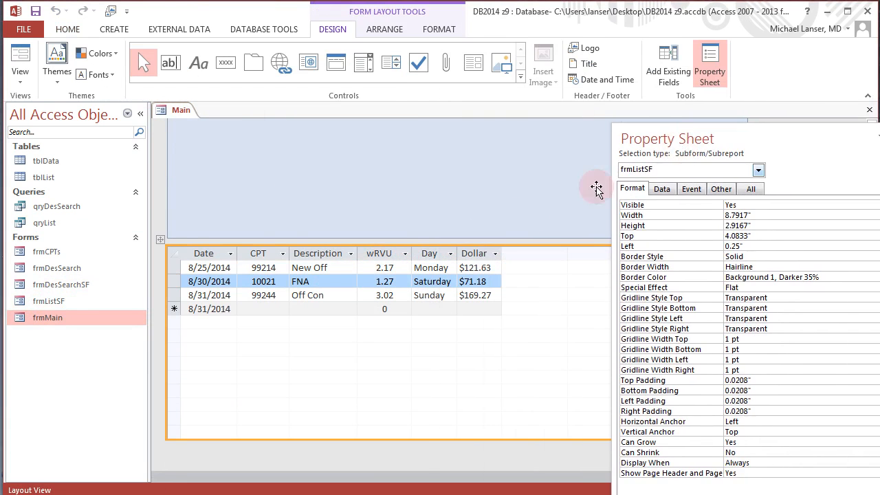
click(431, 252)
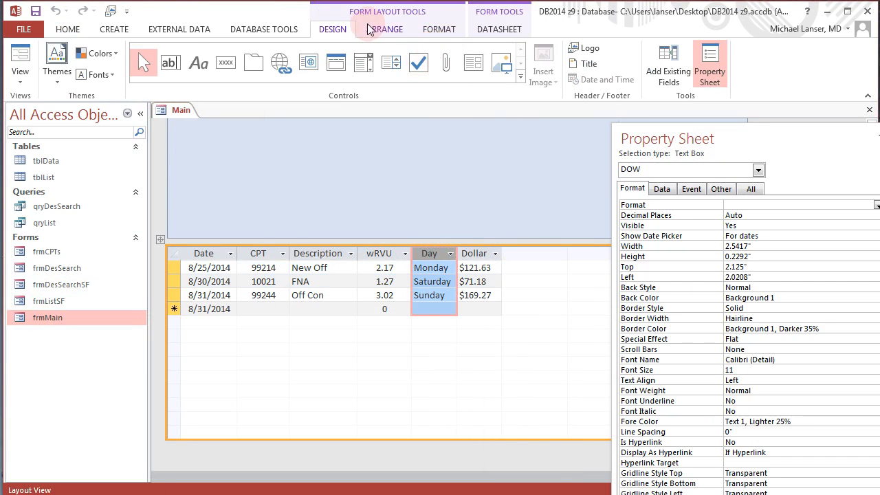
click(384, 31)
click(445, 28)
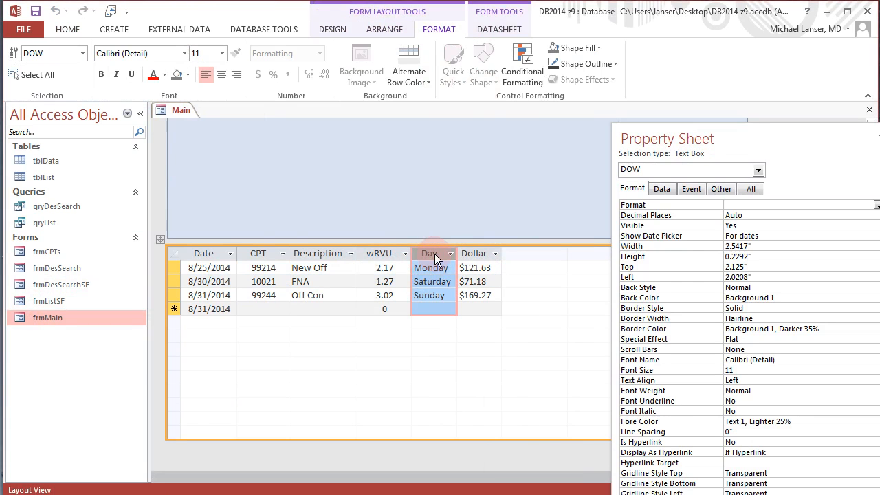
click(437, 282)
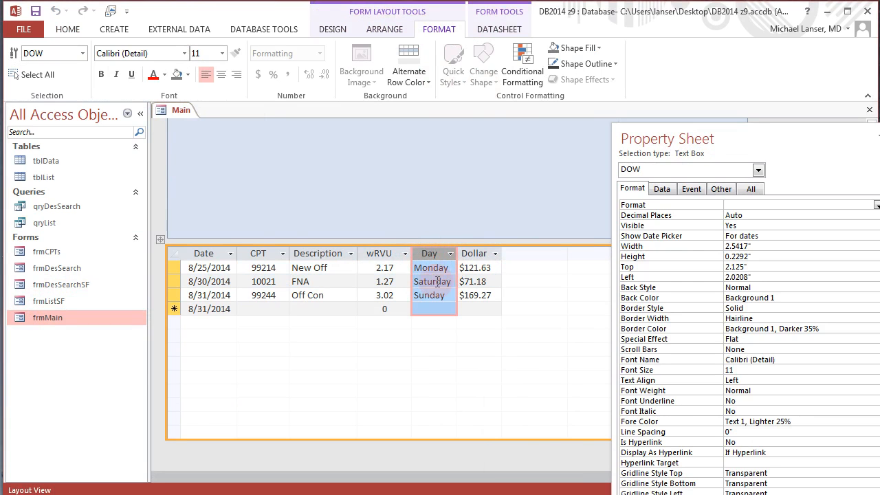
click(524, 69)
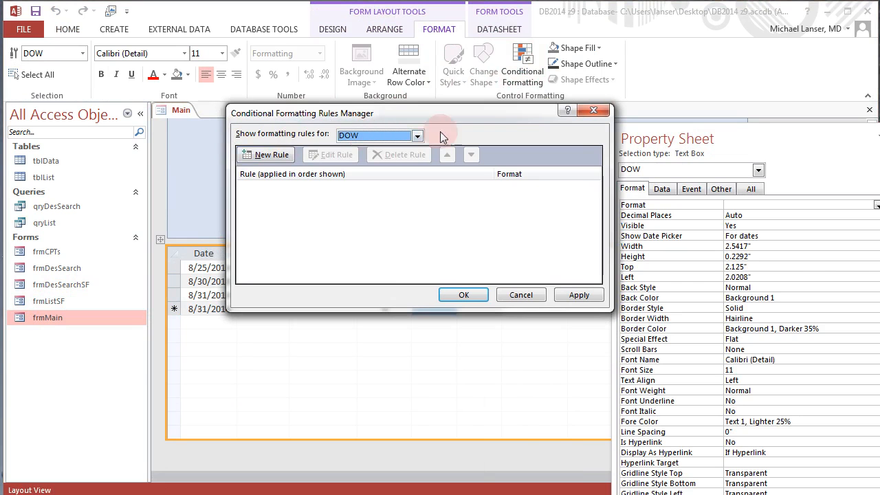
Create a new expression-based formatting rule for the DOW control with the expression [DOW]="Saturday"
drag(354, 112, 310, 151)
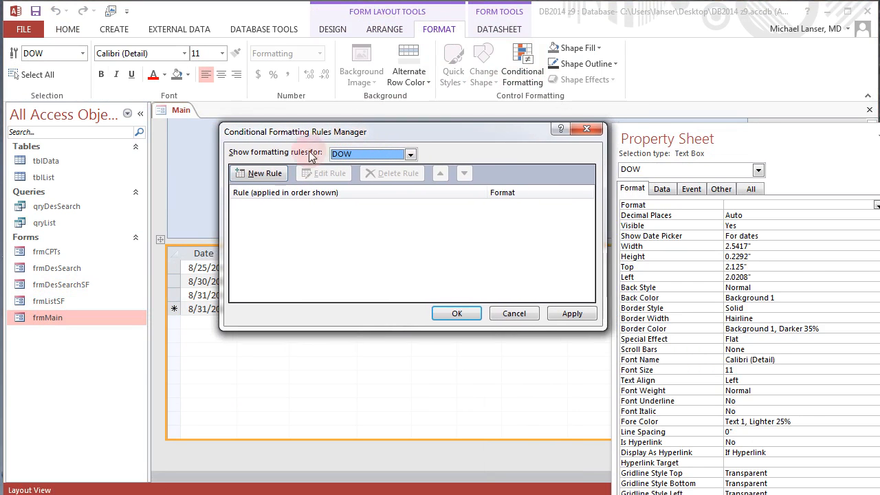
click(264, 173)
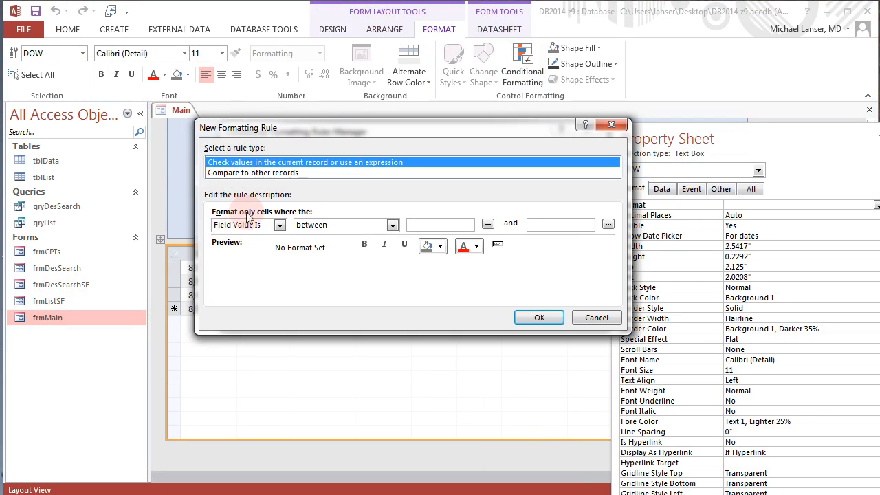
click(279, 225)
click(233, 247)
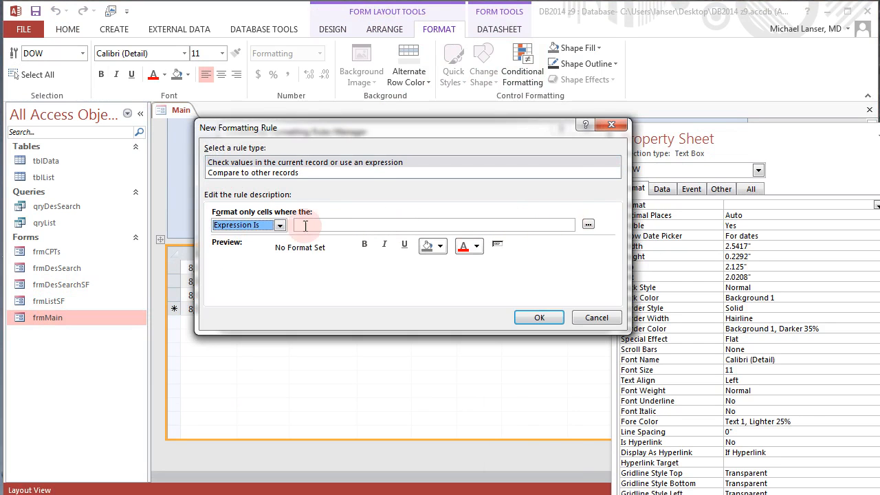
click(587, 225)
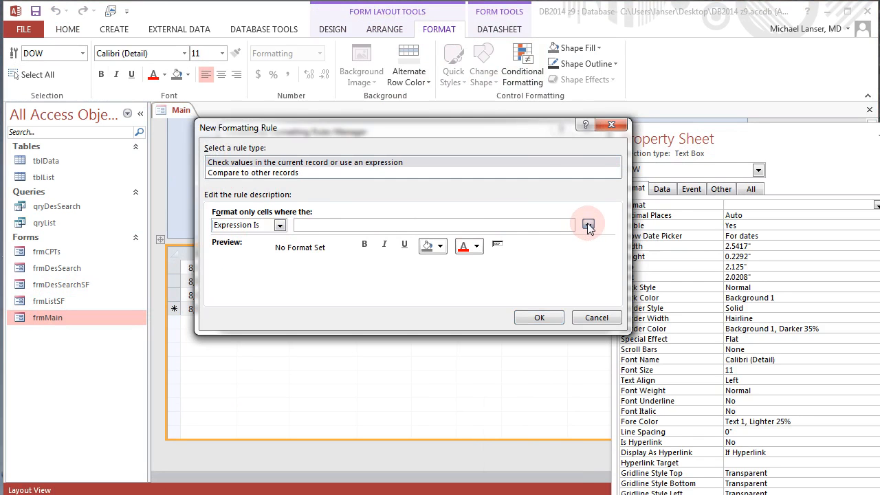
drag(363, 80, 356, 178)
click(296, 231)
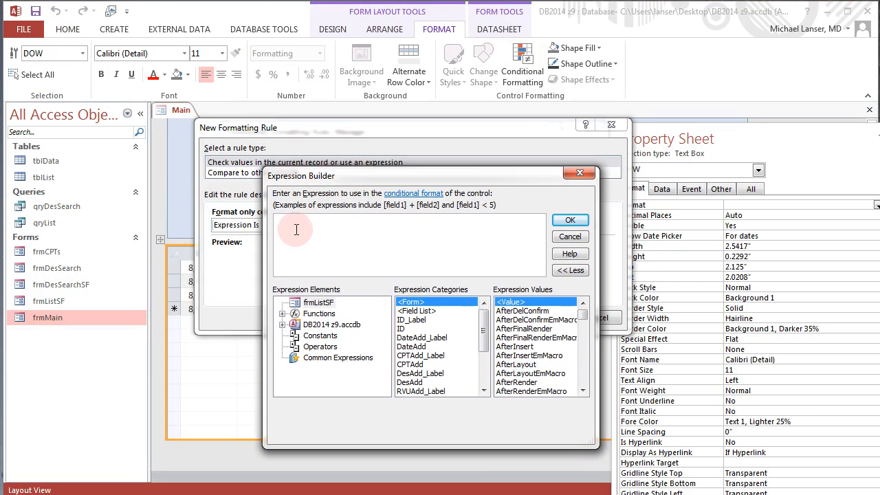
text(D)
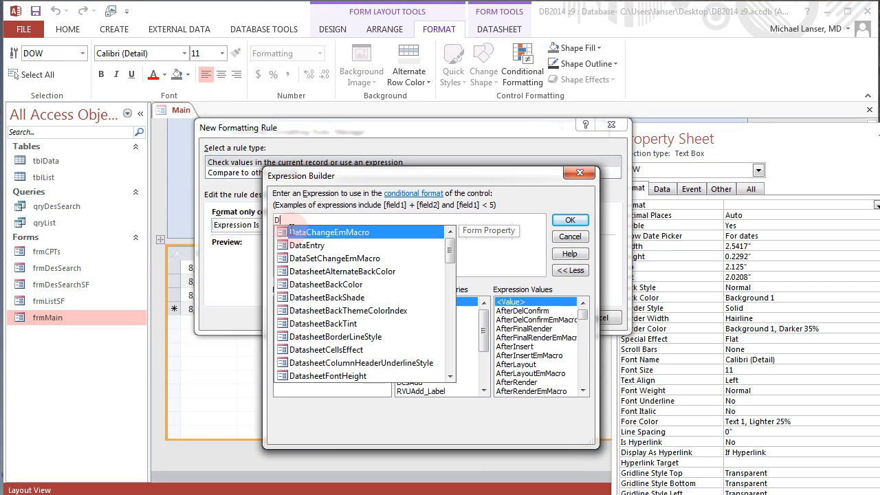
text(ow)
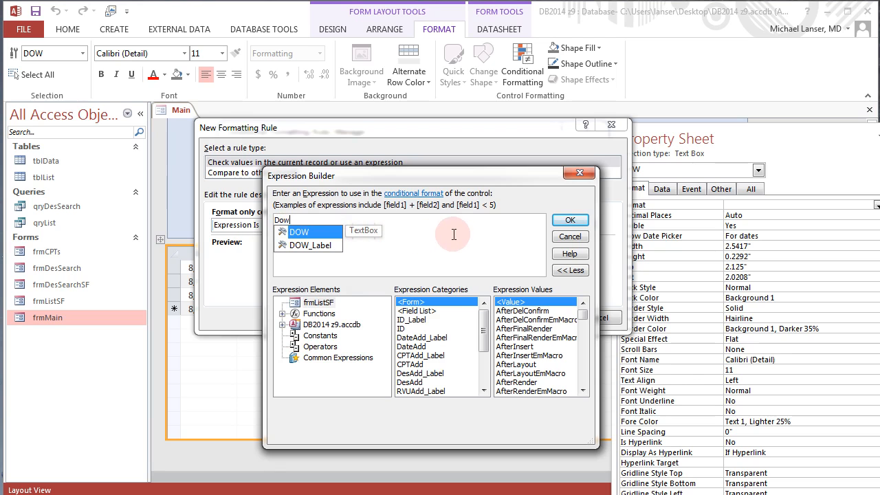
key(Tab)
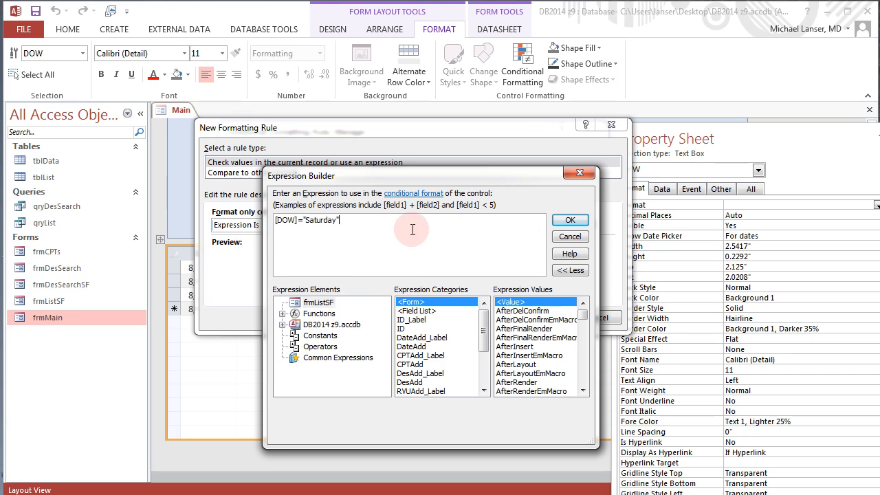
click(569, 220)
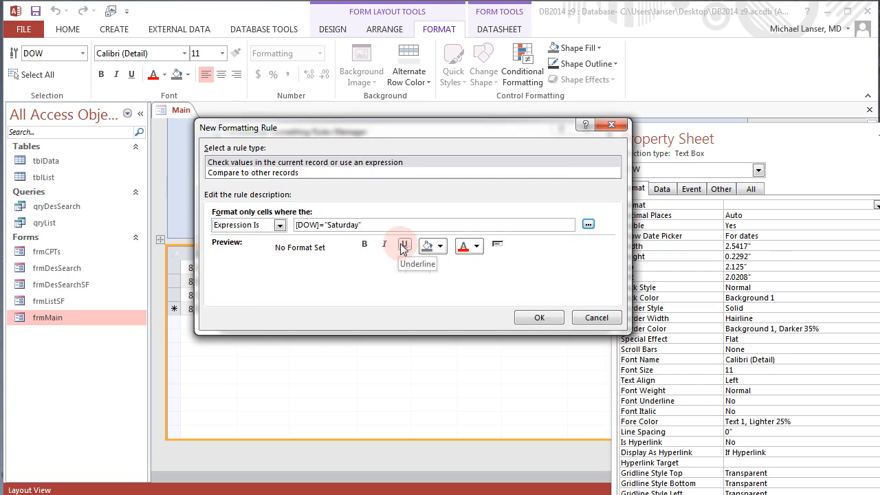
Give the Saturday rule a dark red font color and add it to the rules list
click(477, 247)
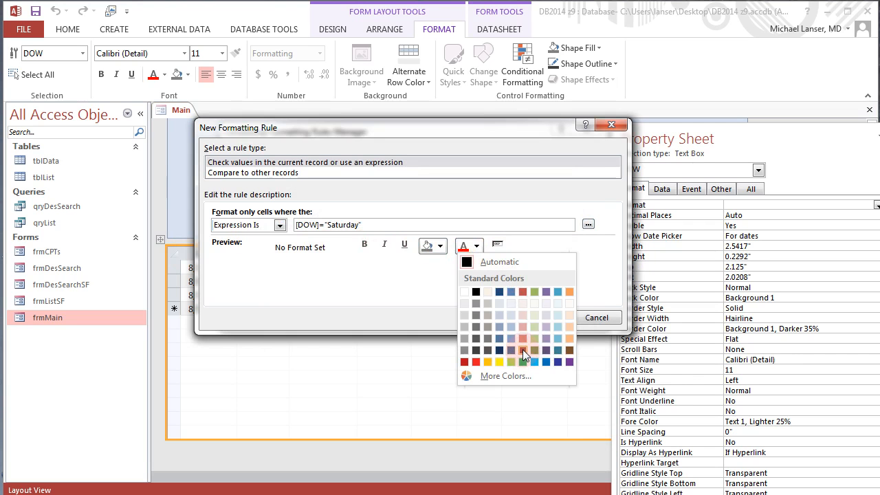
click(523, 351)
click(545, 316)
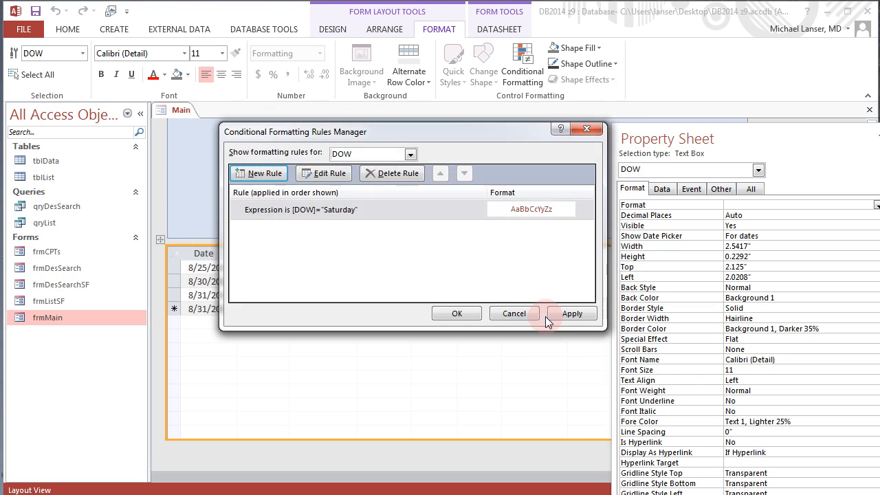
Create a second expression-based formatting rule with the expression [DOW]="Sunday"
click(266, 173)
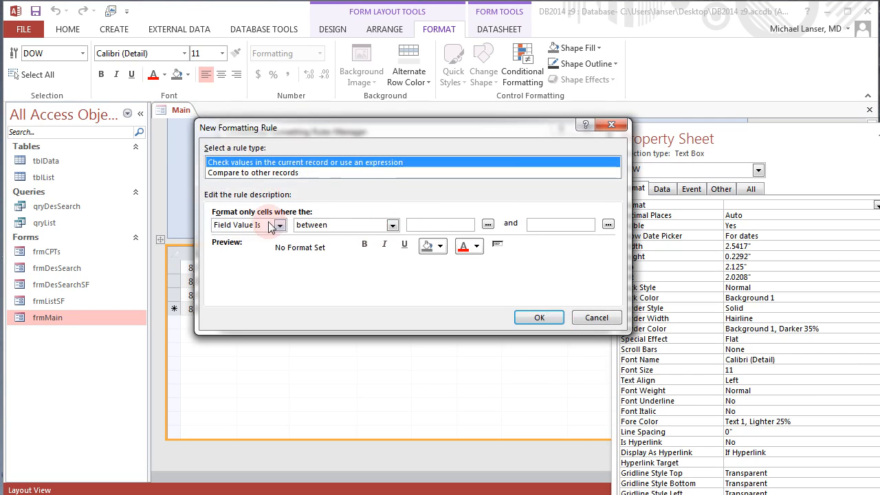
click(281, 225)
click(237, 247)
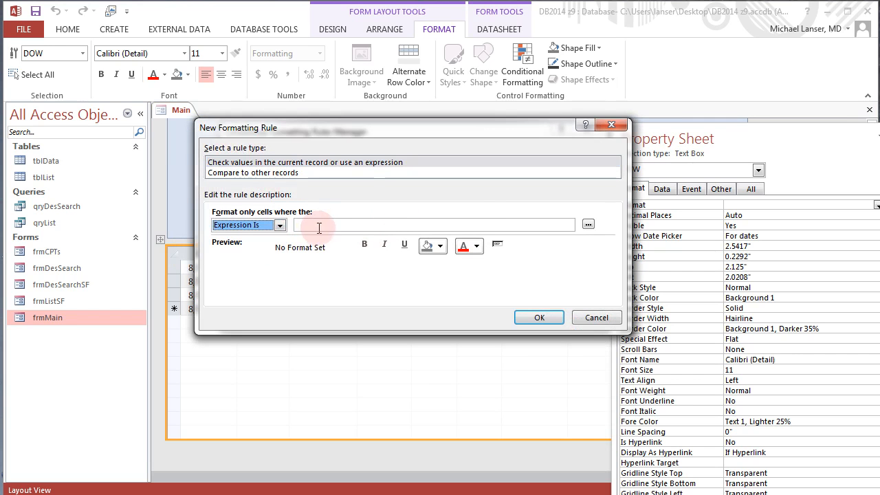
click(587, 224)
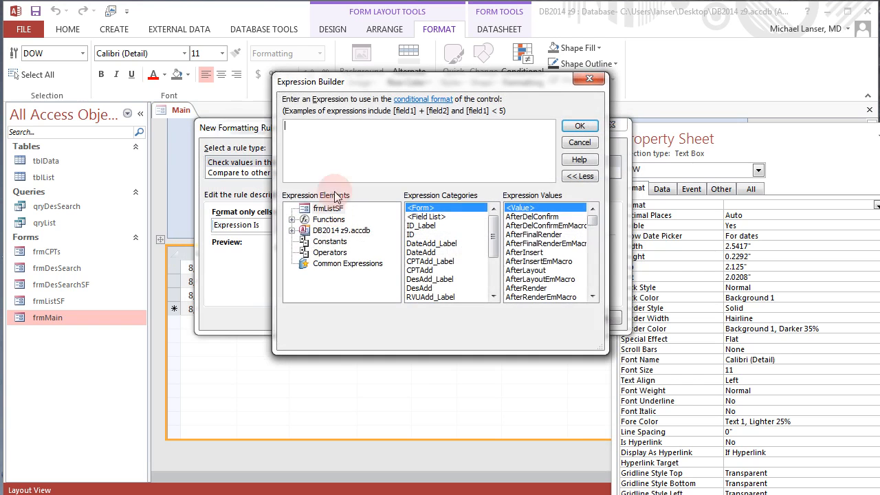
click(303, 137)
text([DOW]="Sunday)
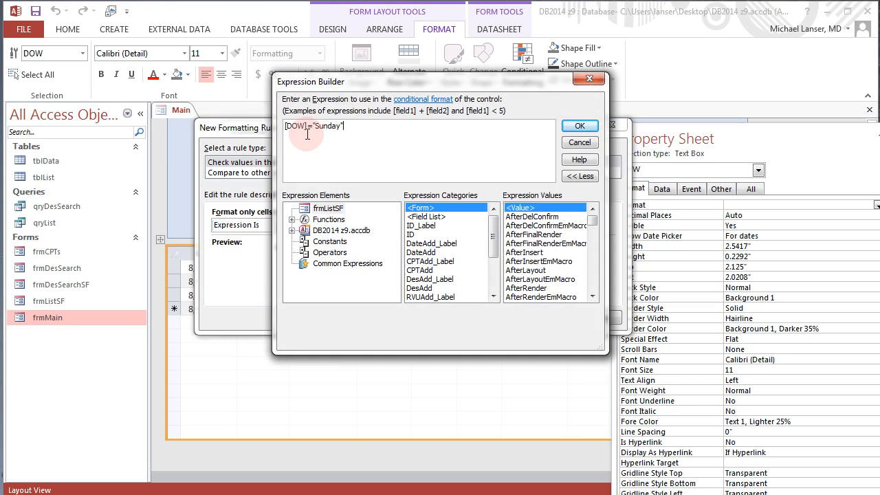
click(579, 126)
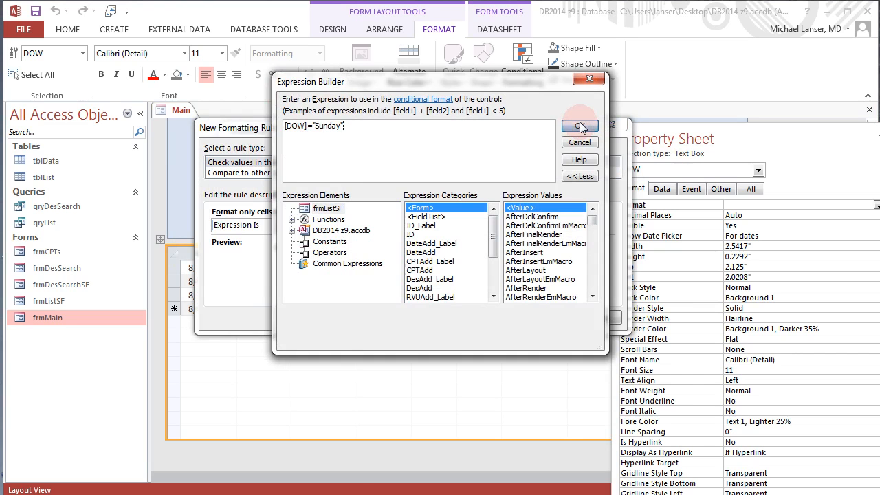
Give the Sunday rule the same dark red font color and apply both rules to the Day column
click(476, 246)
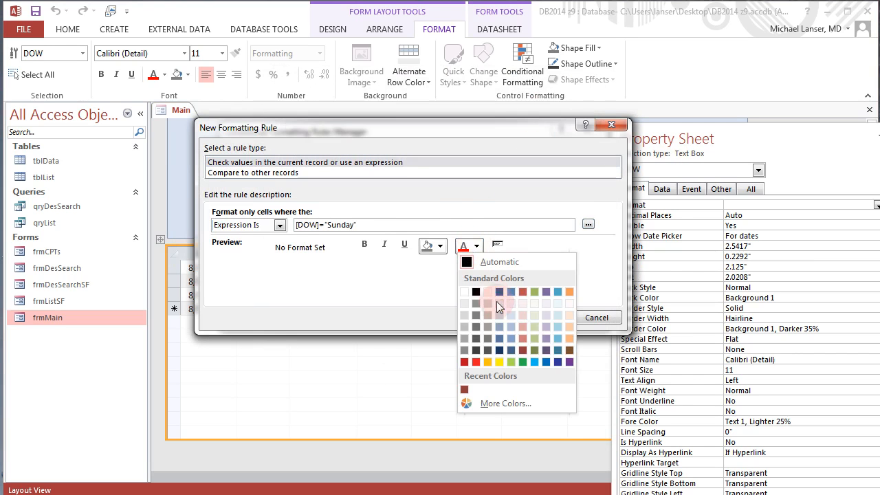
click(523, 349)
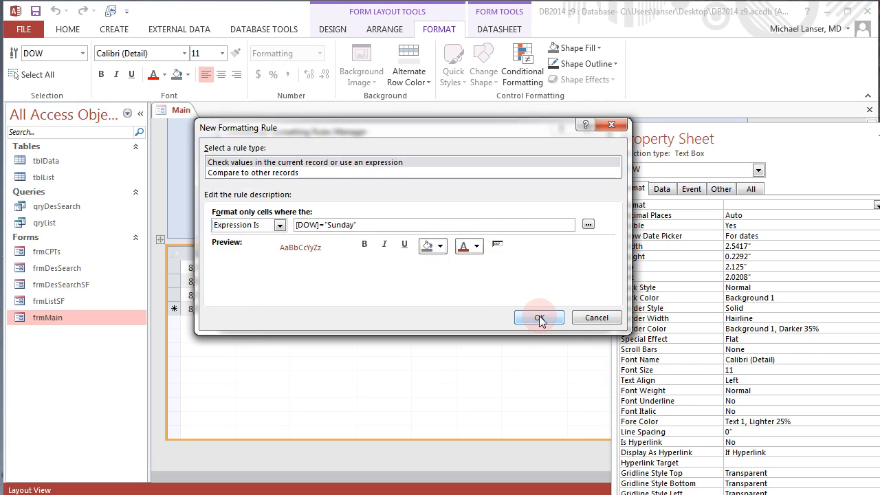
click(539, 317)
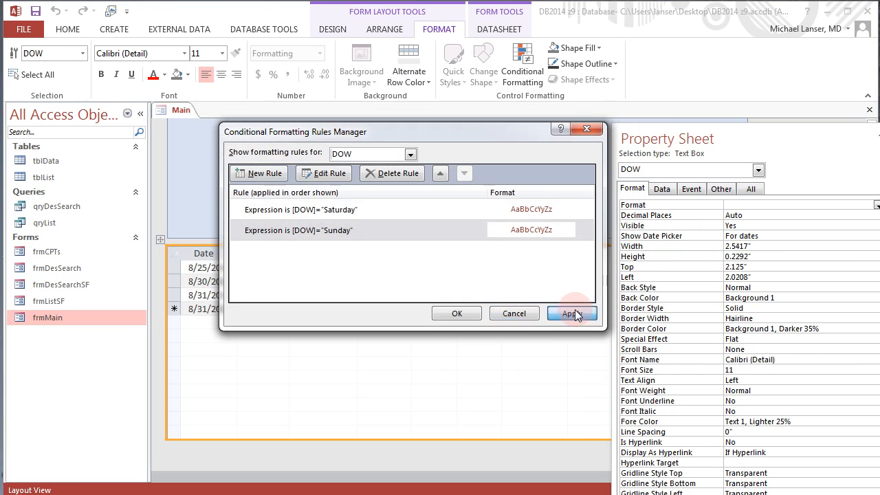
click(458, 316)
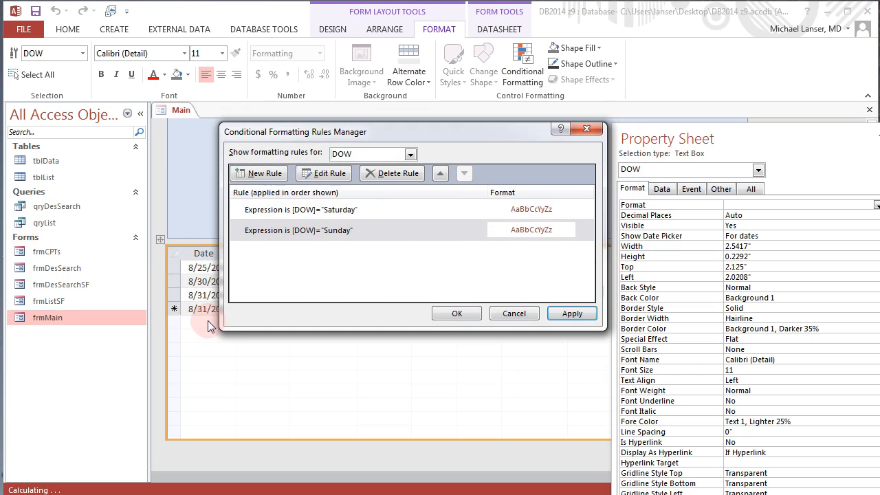
click(467, 309)
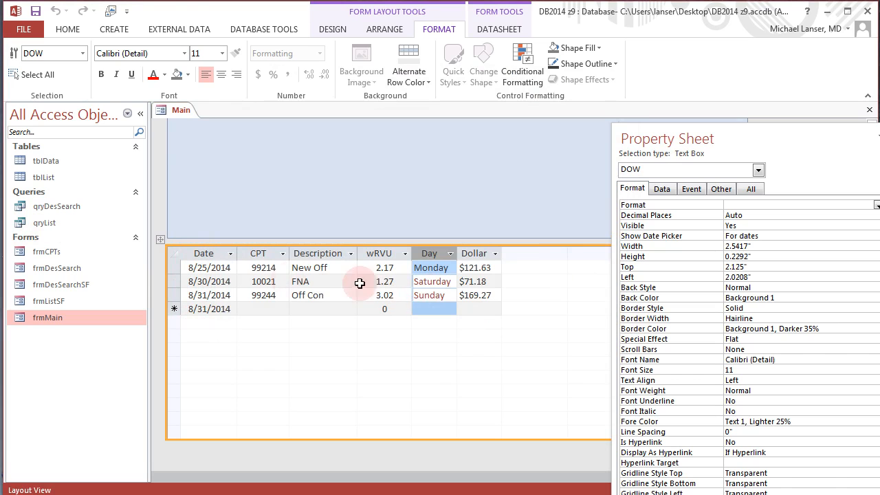
Save frmMain and switch it to Form View, showing the tab control together with the list subform
click(433, 281)
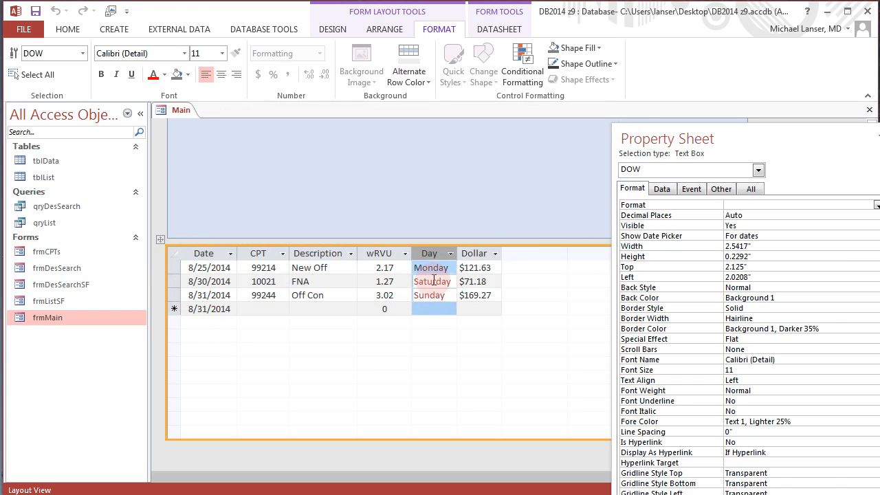
click(435, 254)
right_click(185, 112)
click(202, 120)
right_click(182, 110)
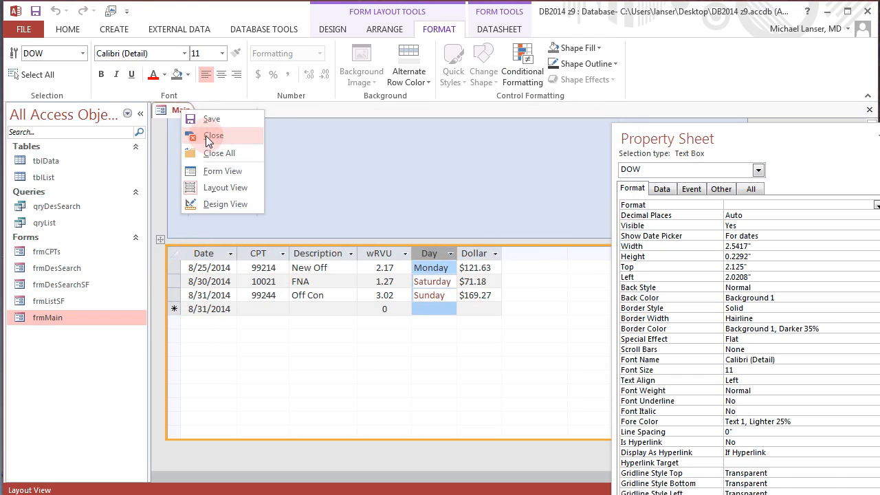
click(257, 172)
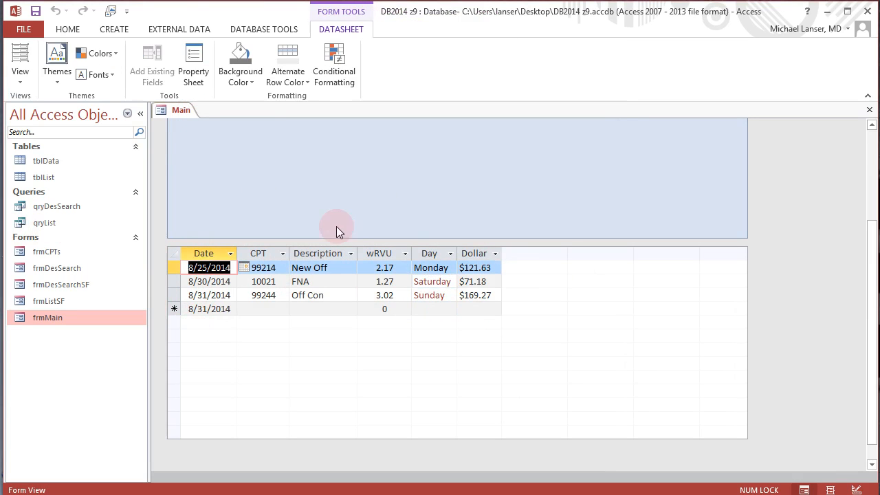
drag(870, 271, 866, 132)
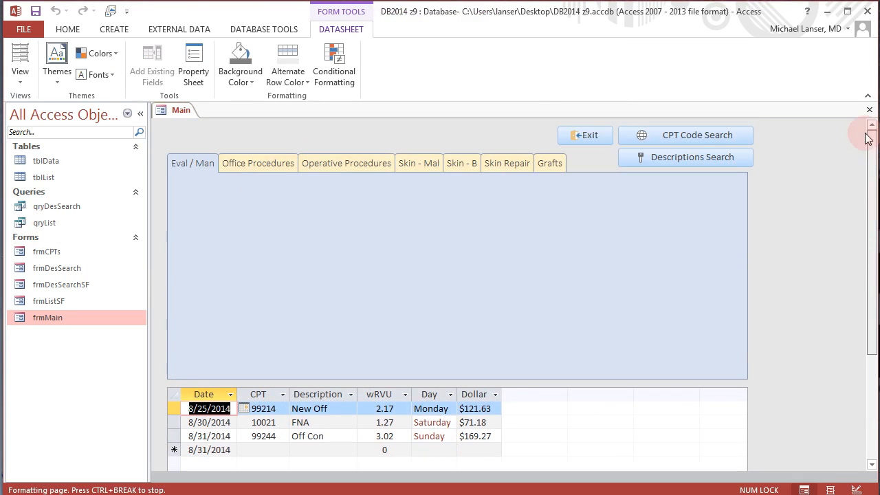
click(257, 165)
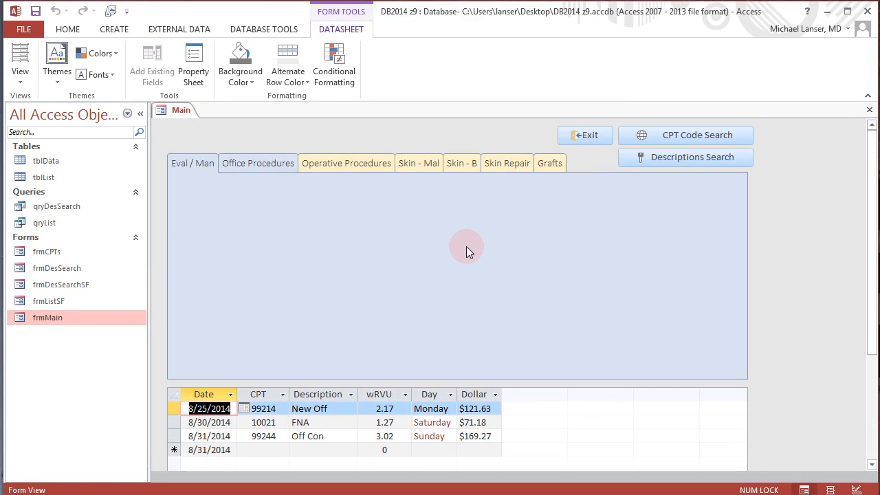
Collapse the ribbon to give the Main form more vertical room
key(ctrl+F1)
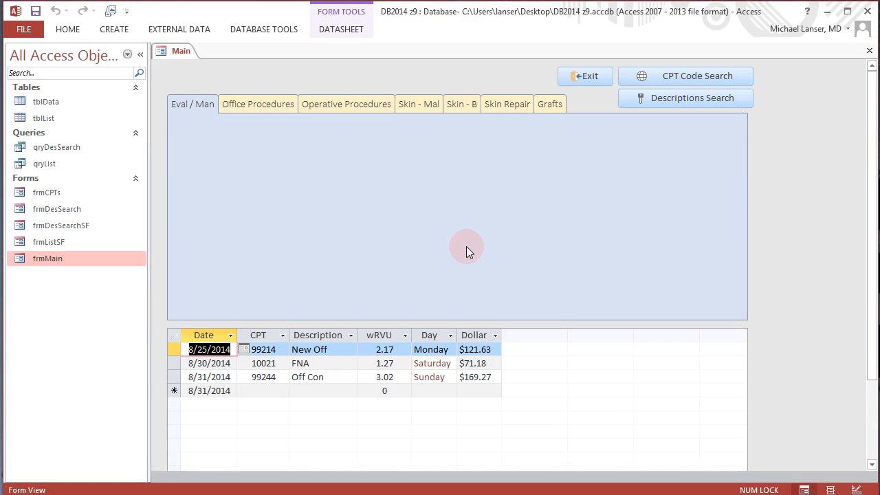
key(ctrl+F1)
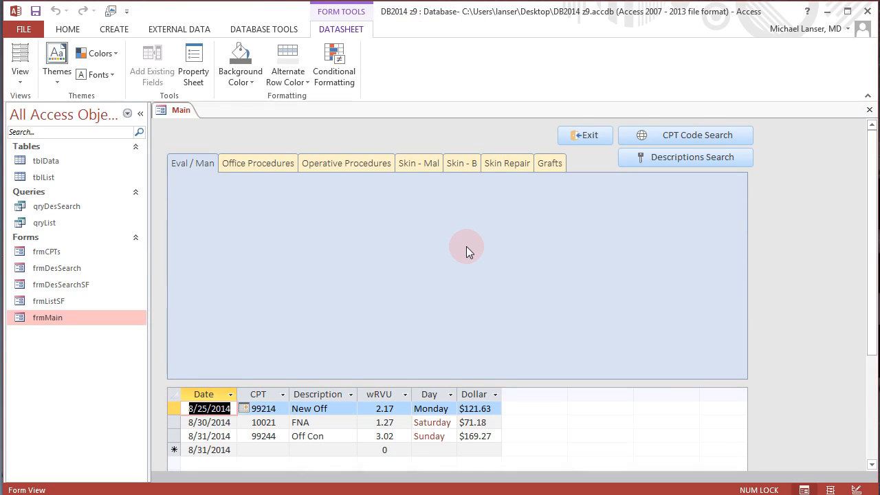
key(ctrl+F1)
key(ctrl+F1)
key(ctrl+F1)
key(ctrl+F1)
key(ctrl+F1)
key(ctrl+F1)
key(ctrl+F1)
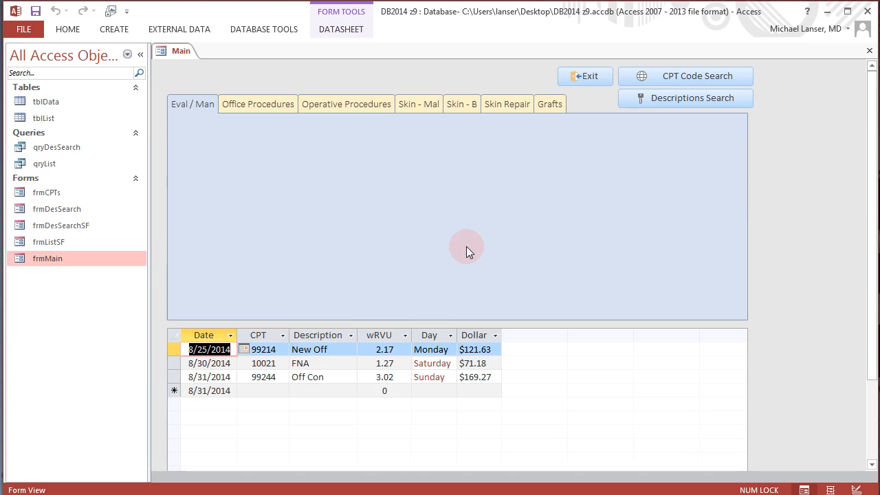
Page through the form's tab control from Office Procedures to Grafts to check each page above the list
click(254, 104)
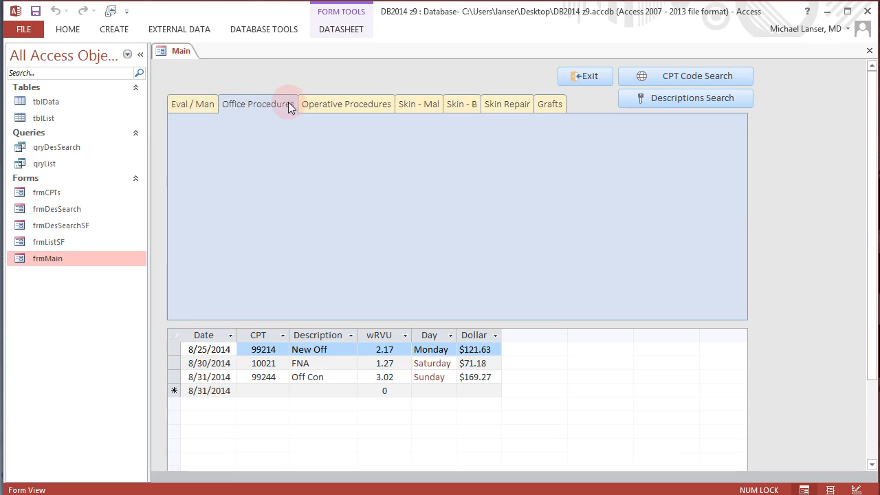
click(373, 104)
click(428, 104)
click(455, 104)
click(492, 104)
click(548, 104)
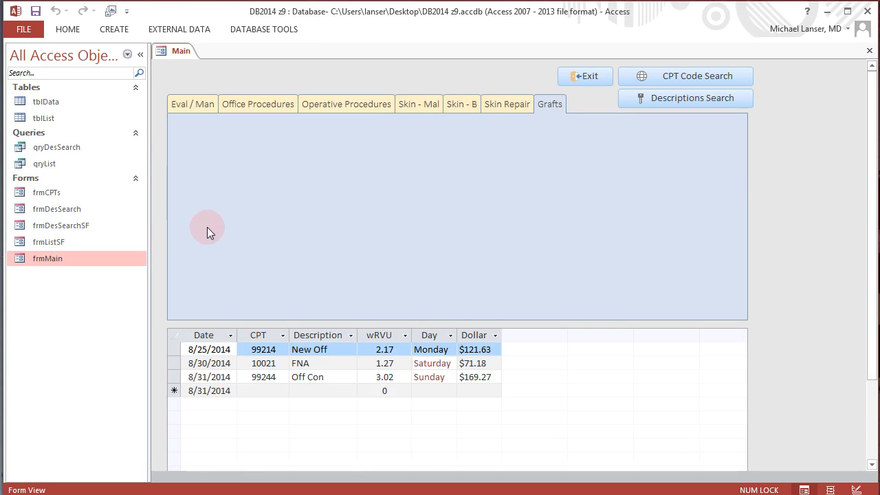